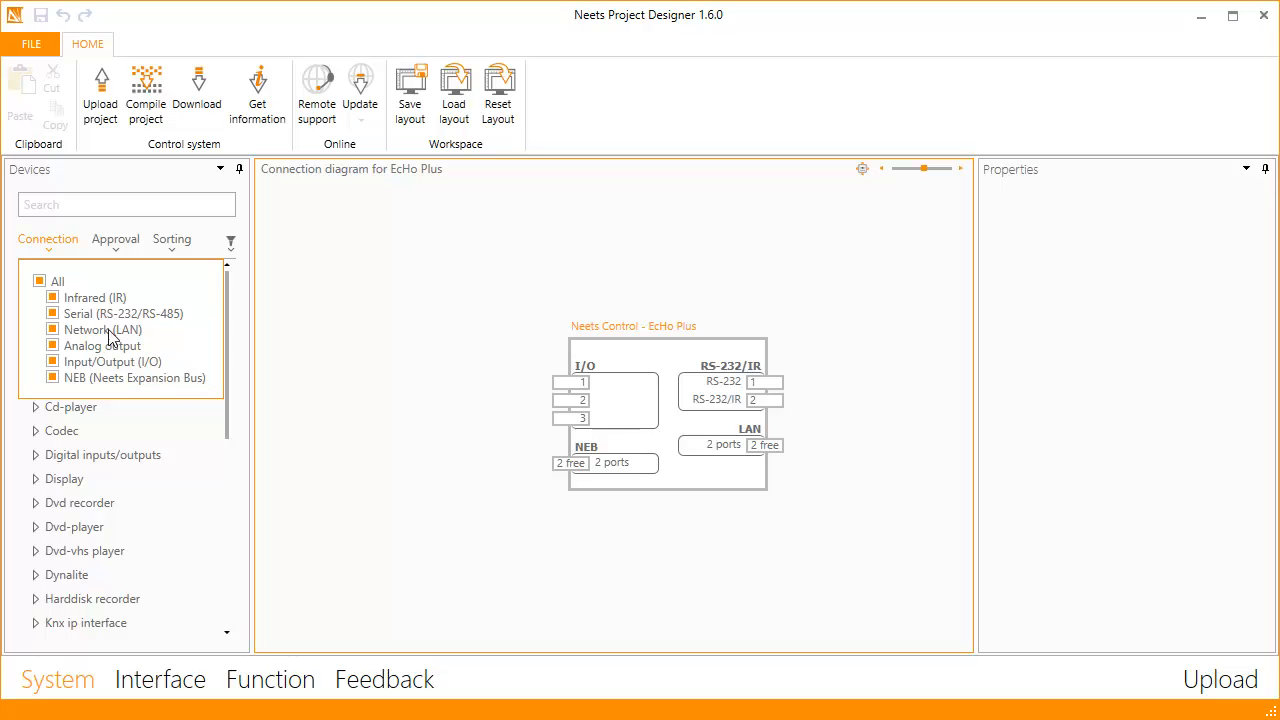
Review the approval filters, sort the device list by manufacturer and by modified date, and return it to sorting by type
click(127, 246)
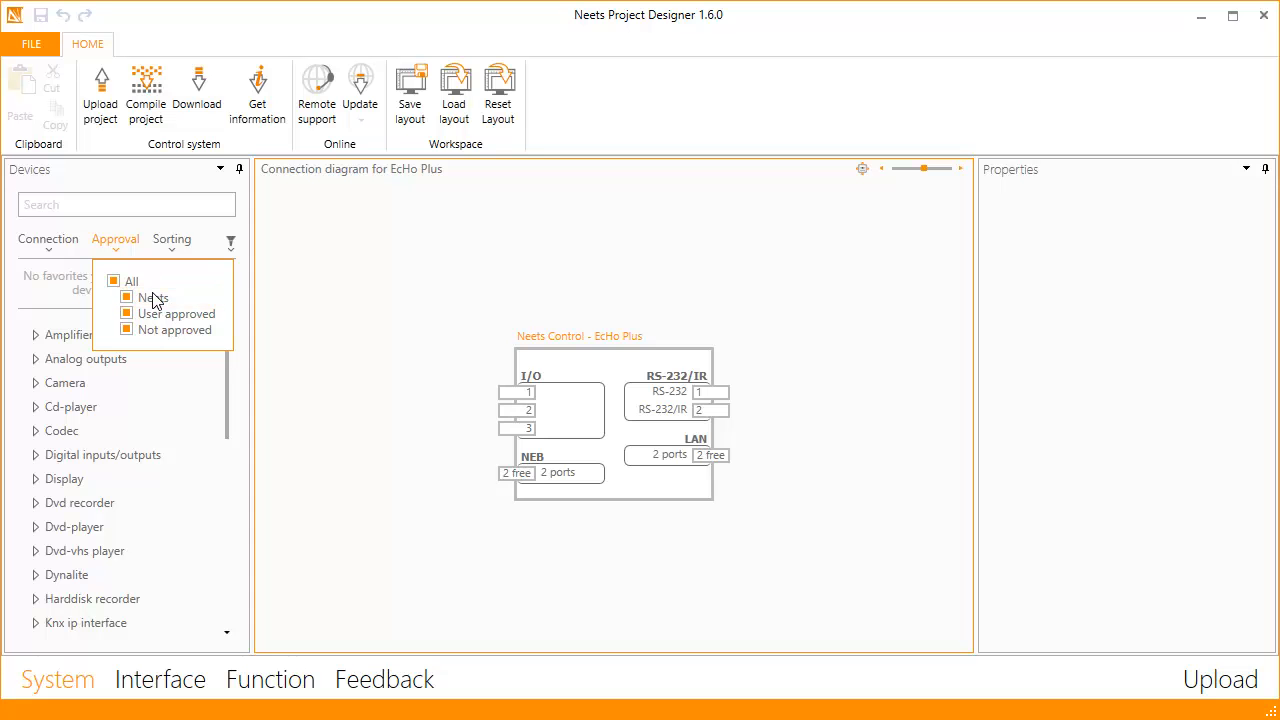
click(175, 242)
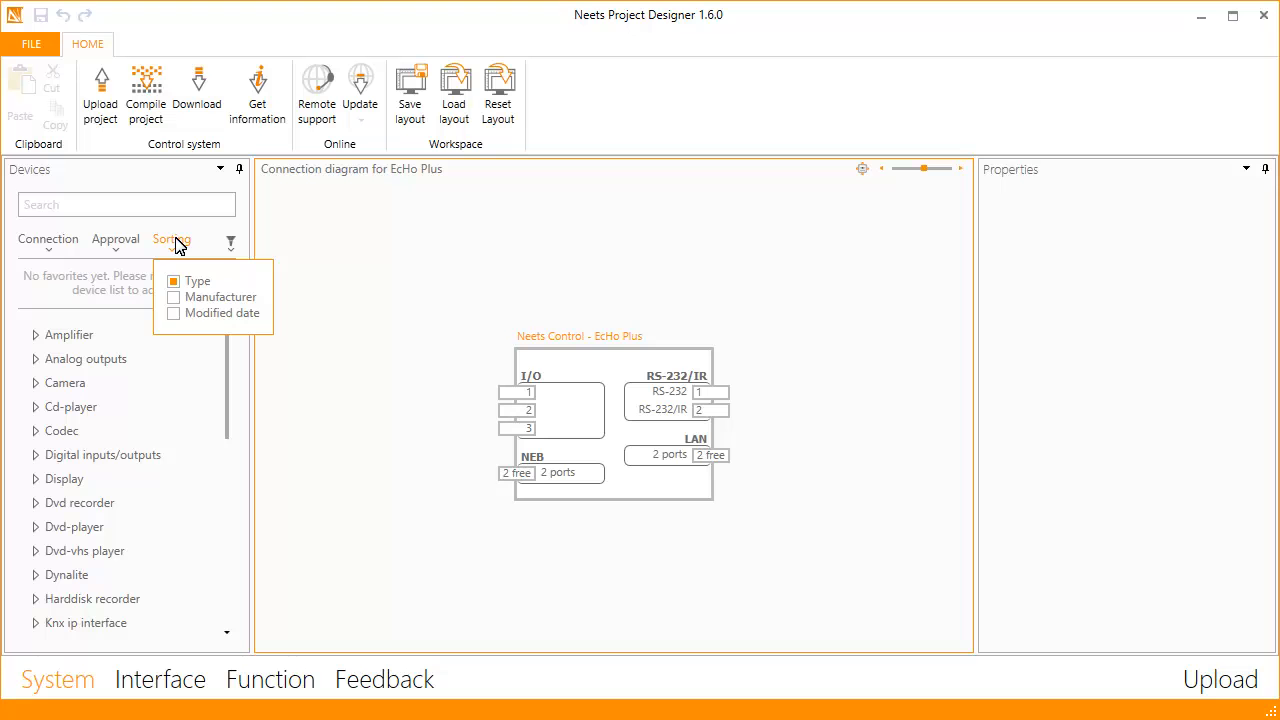
click(174, 298)
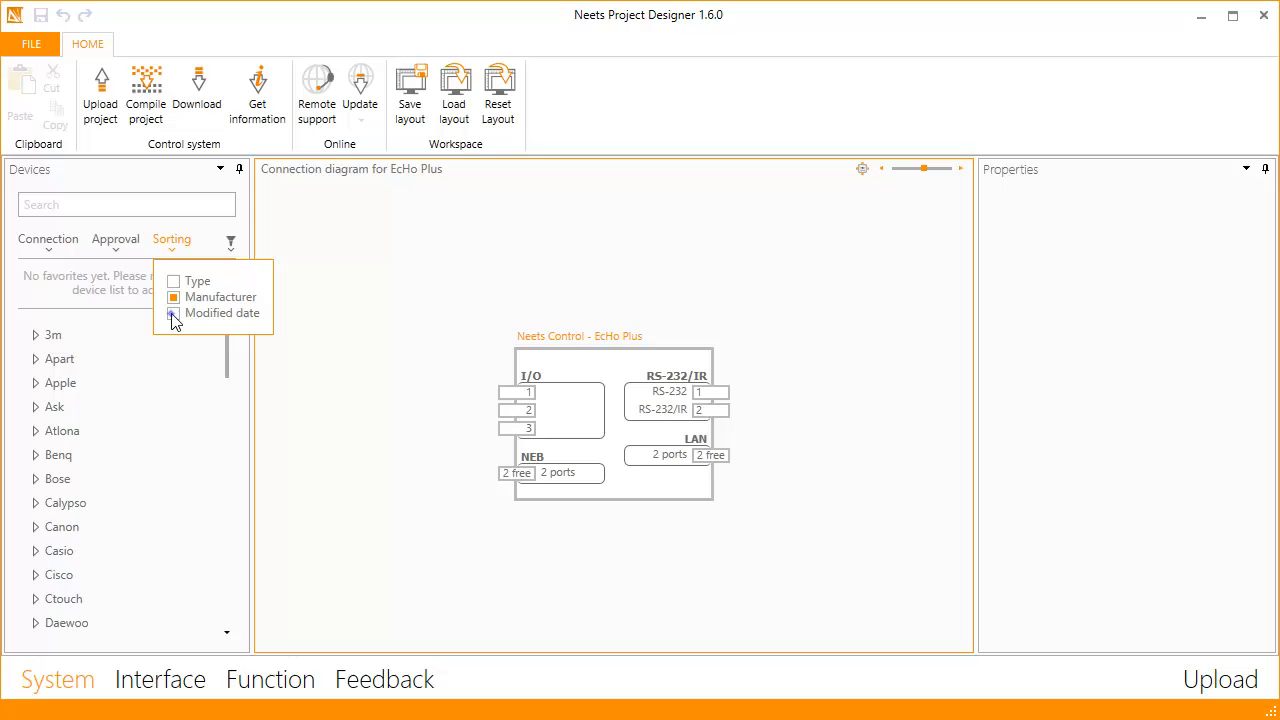
click(174, 314)
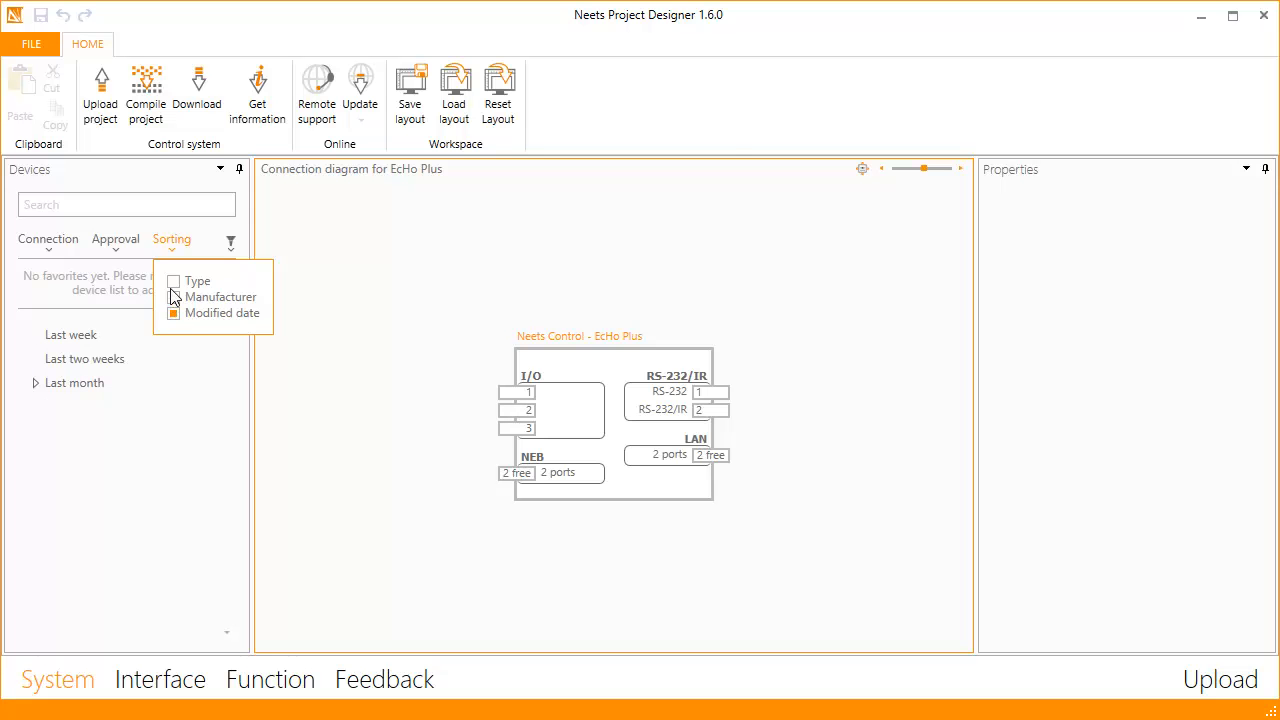
click(174, 282)
click(300, 292)
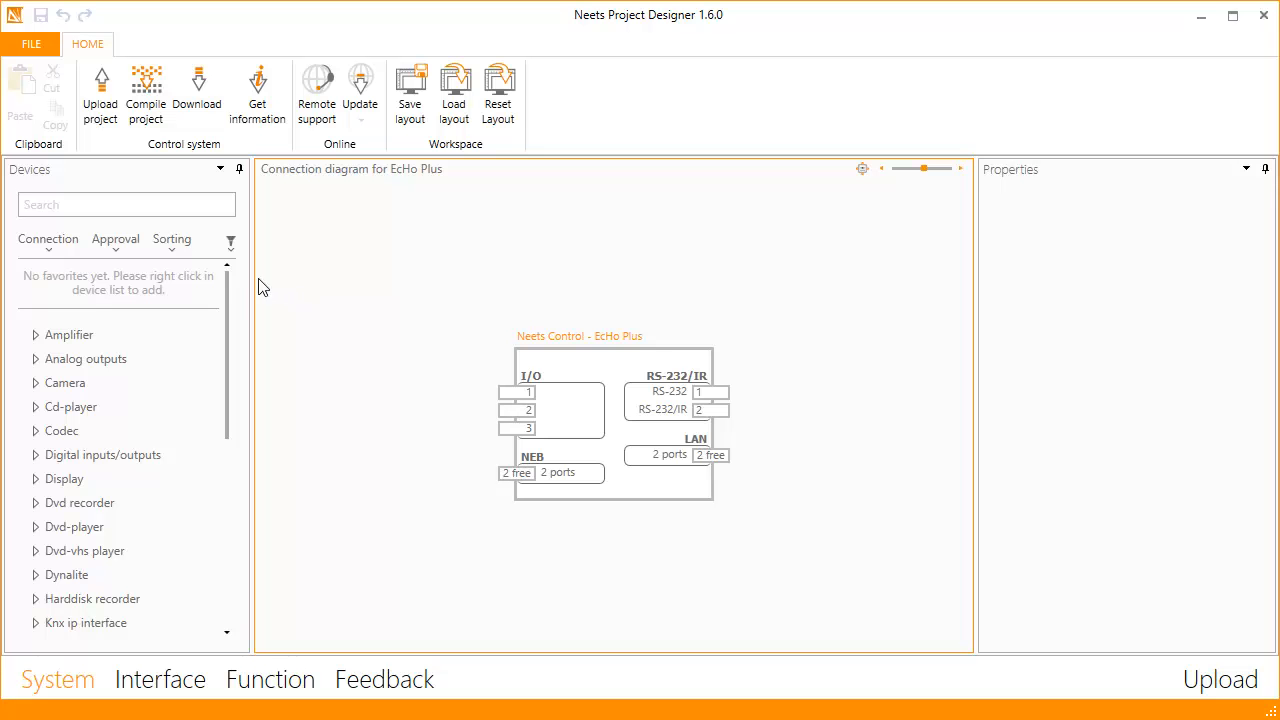
Save the current device list filter setup as default and limit the listed connections to Network (LAN) only
click(229, 241)
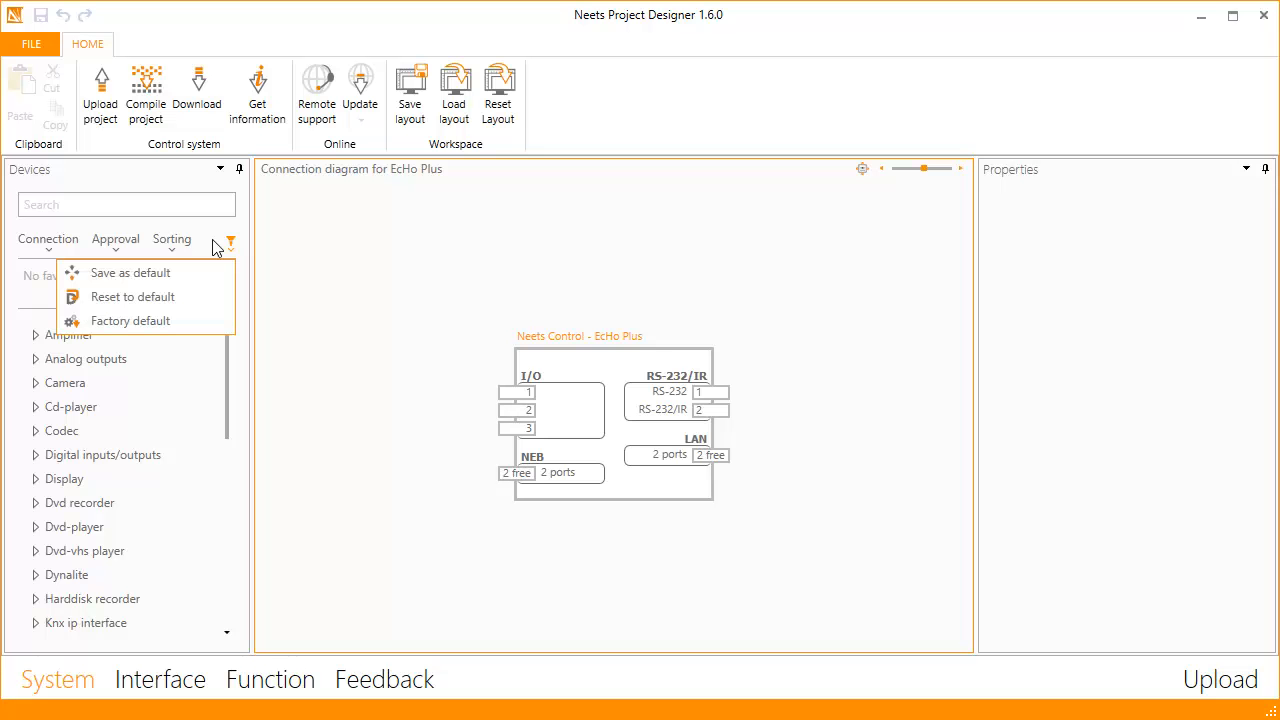
click(150, 272)
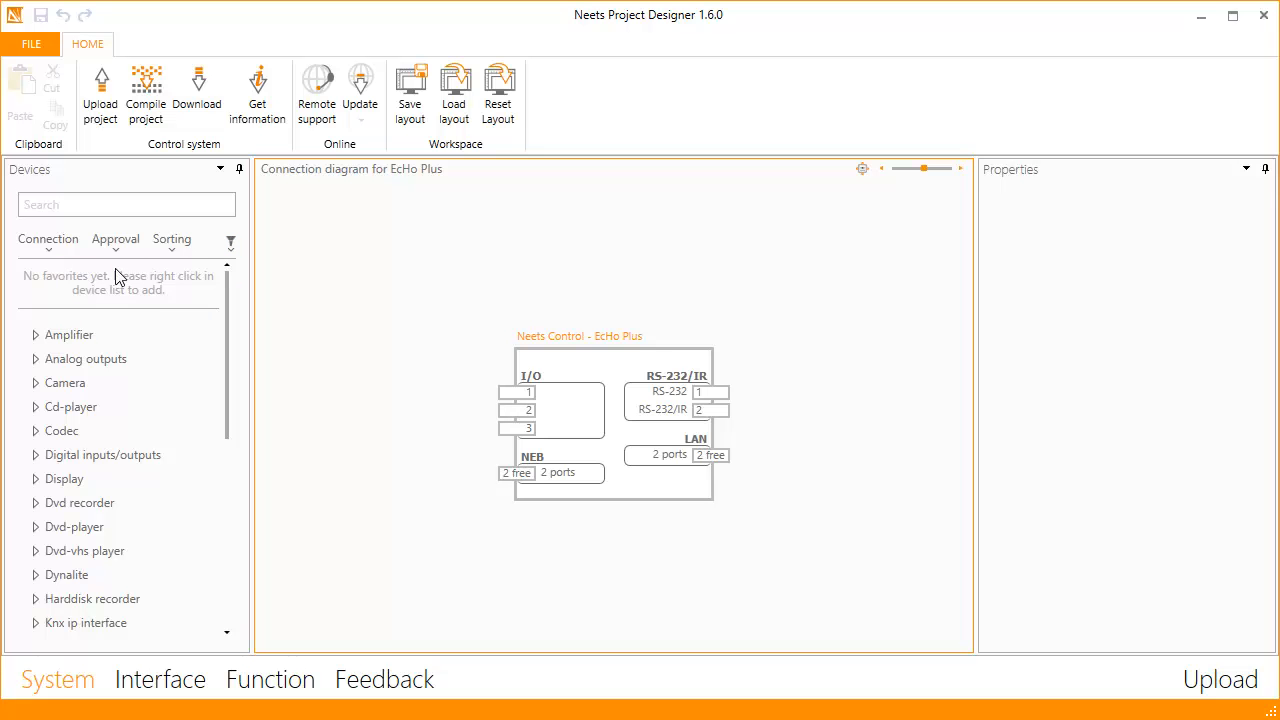
click(49, 243)
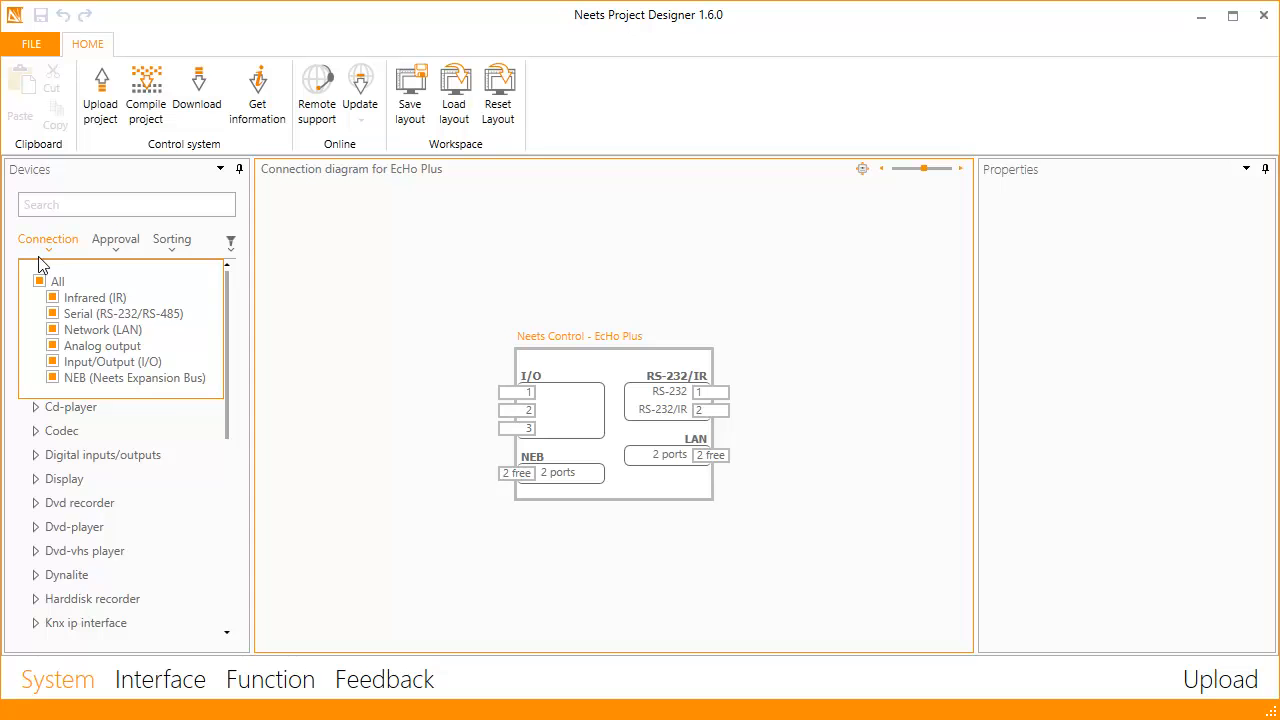
click(39, 282)
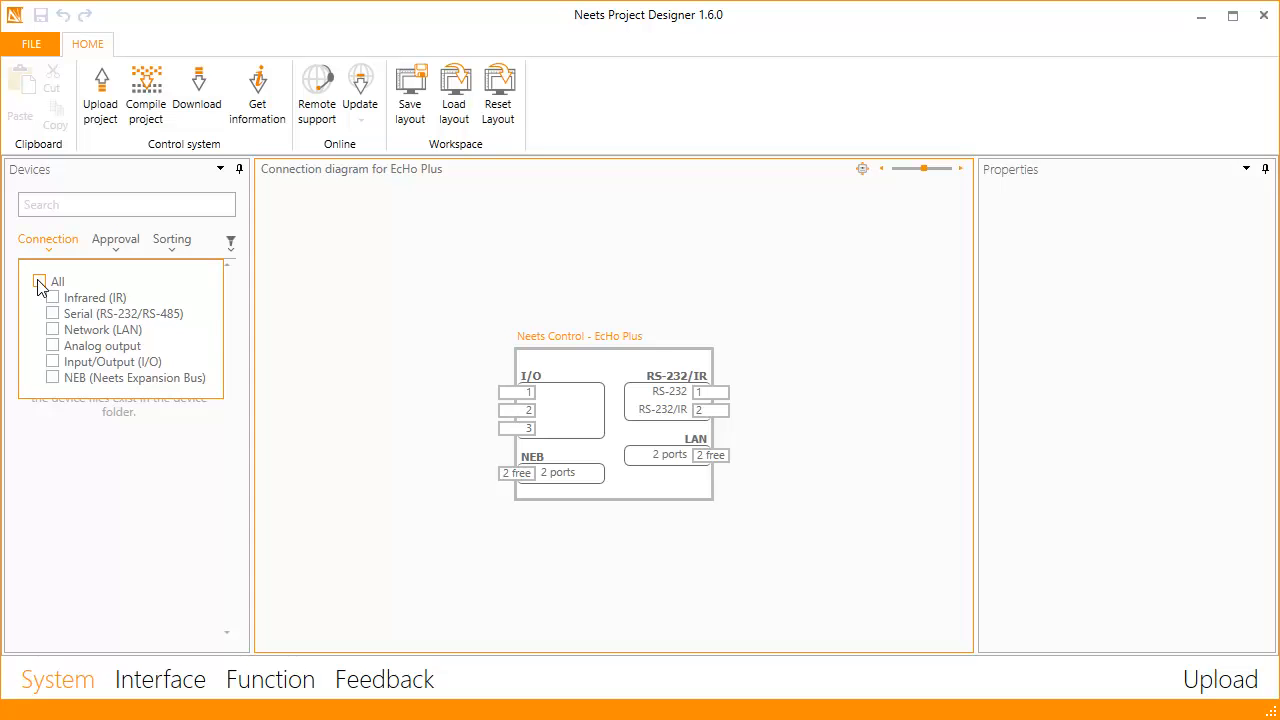
click(53, 330)
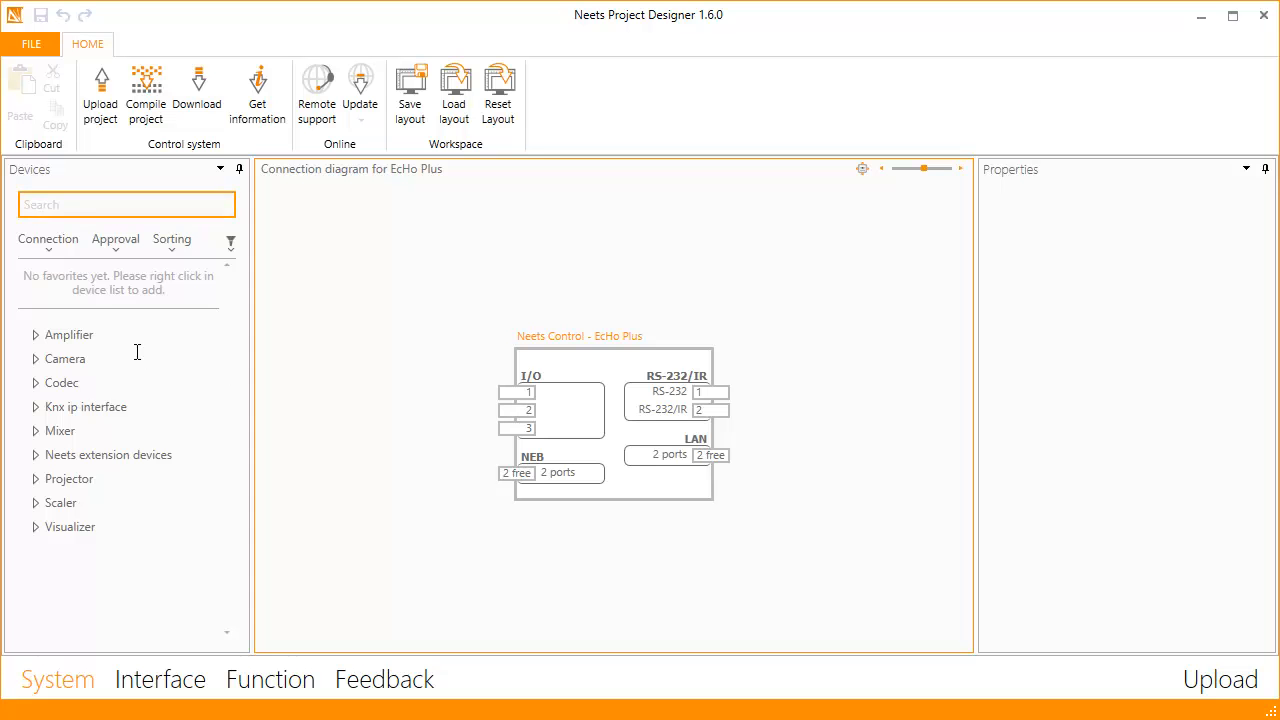
Search the device list for 82 and add the Epson EMP-822H projector to the connection diagram over an ethernet (LAN) connection
click(70, 204)
text(82)
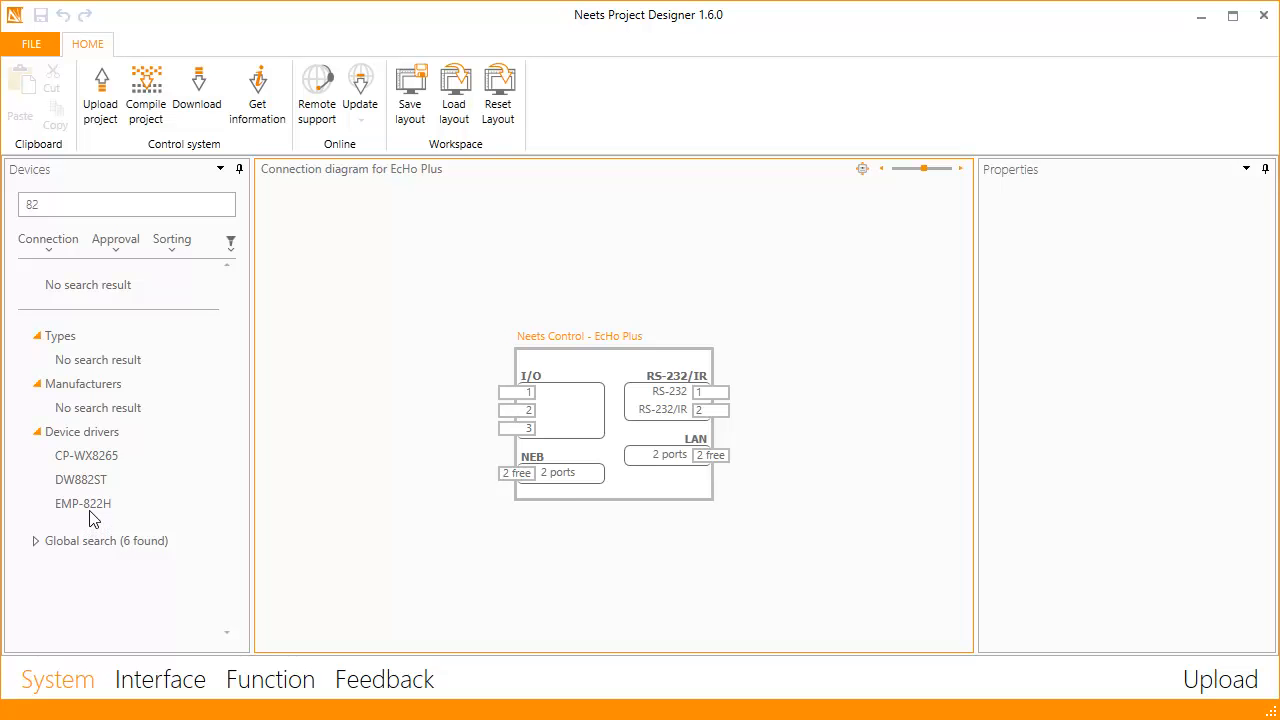
mouse_move(92, 518)
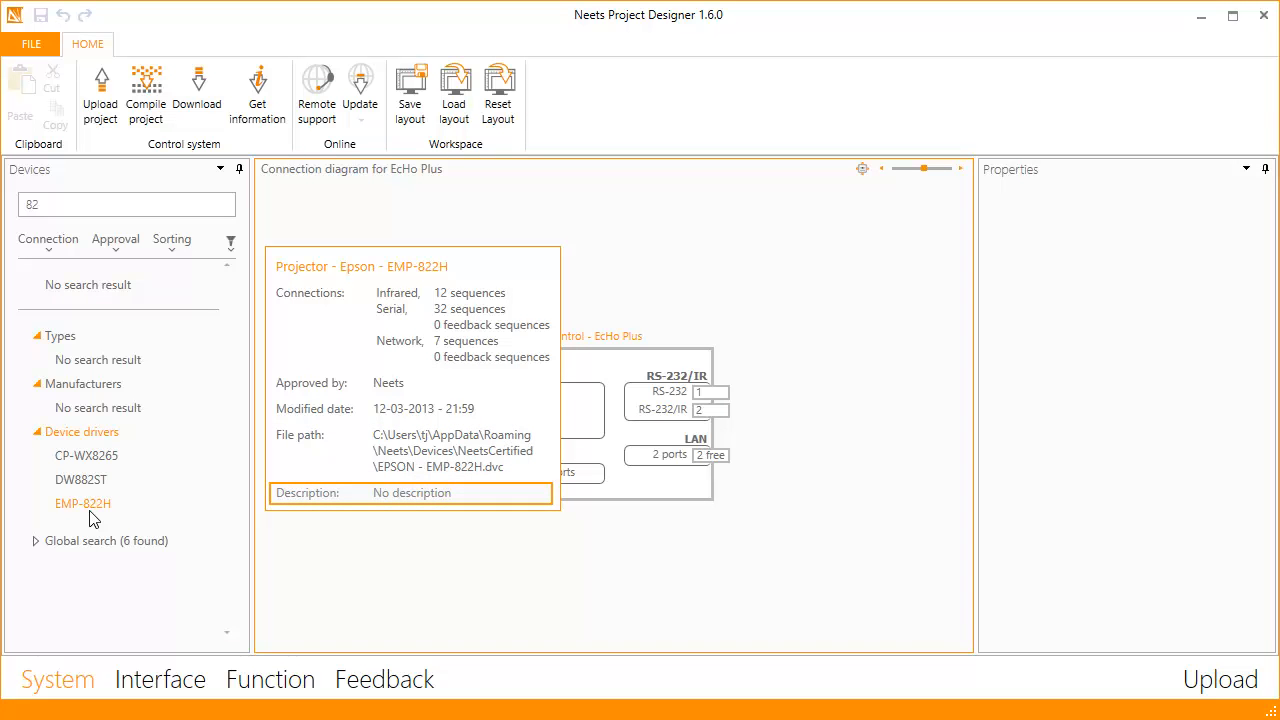
drag(89, 512, 356, 490)
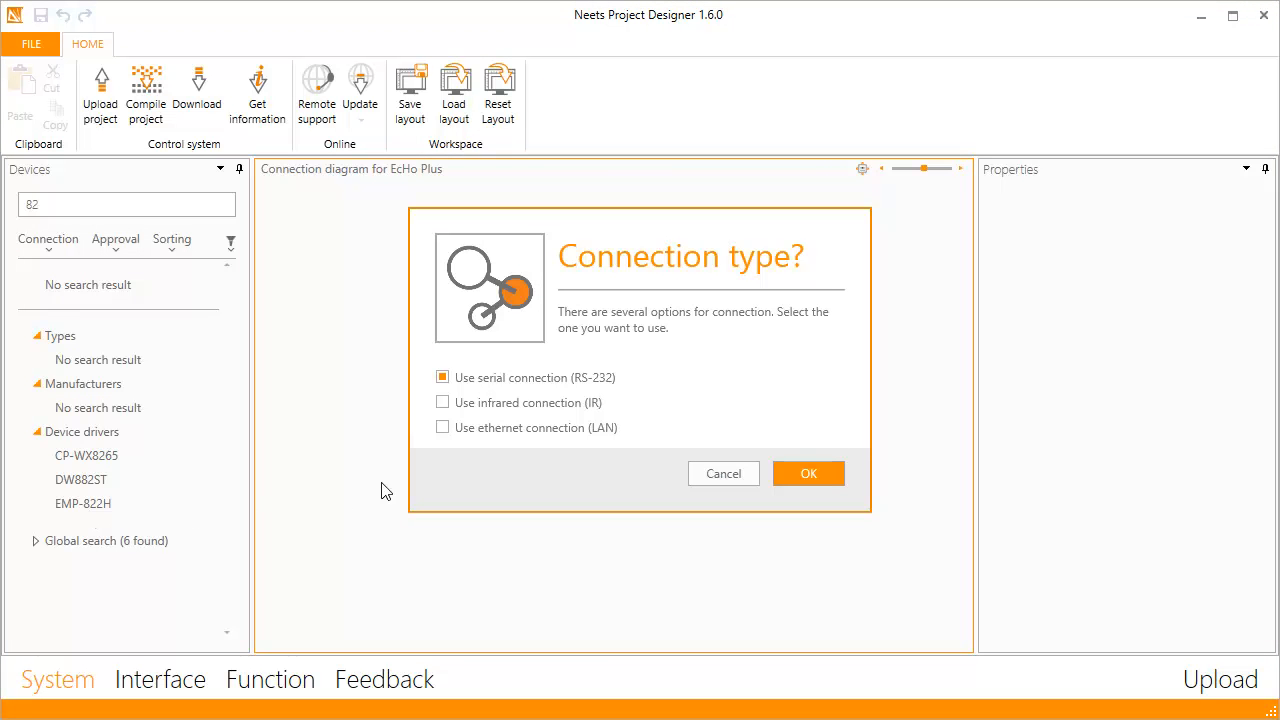
click(443, 429)
click(827, 478)
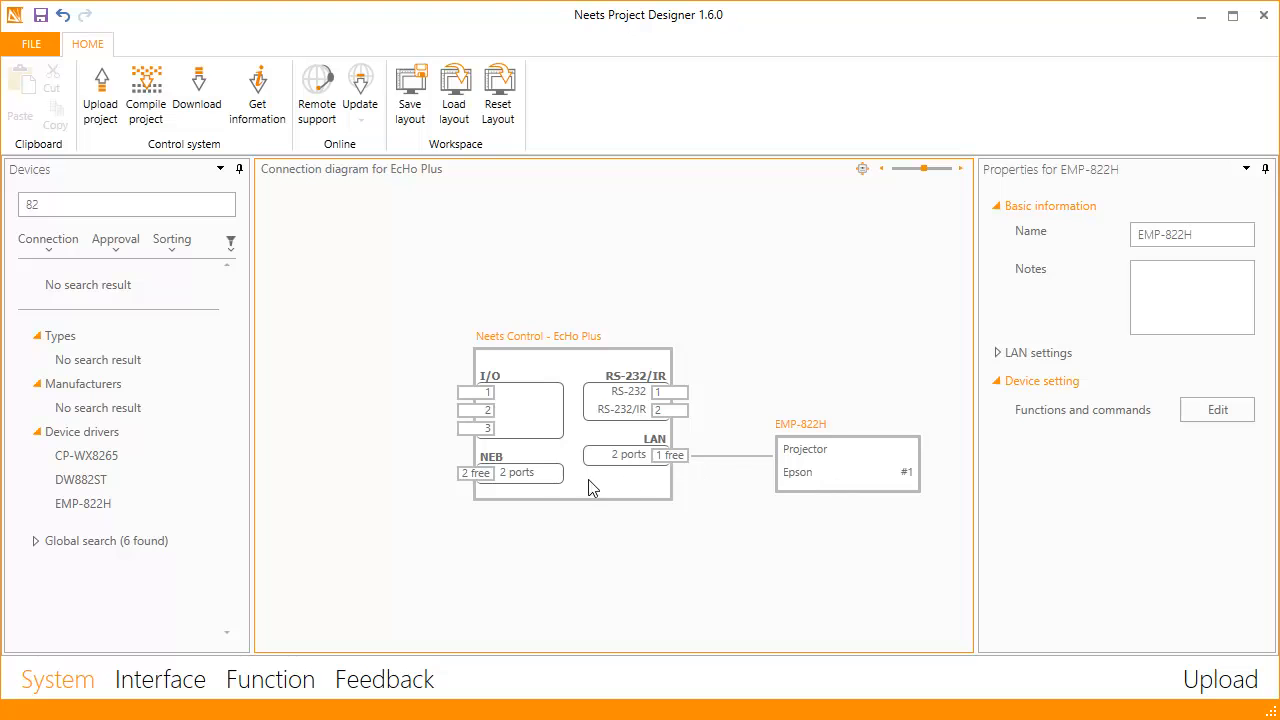
Add the EMP-822H driver to the favorites and remove it from the favorites again
right_click(106, 508)
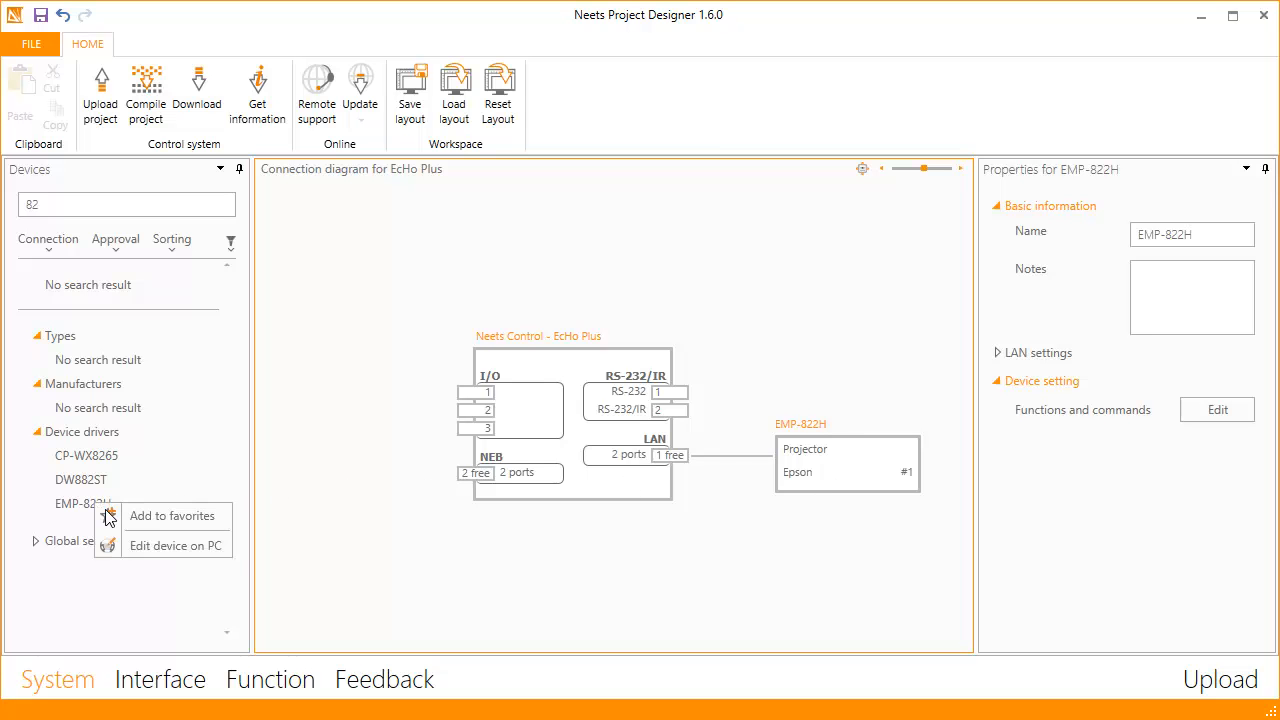
click(219, 521)
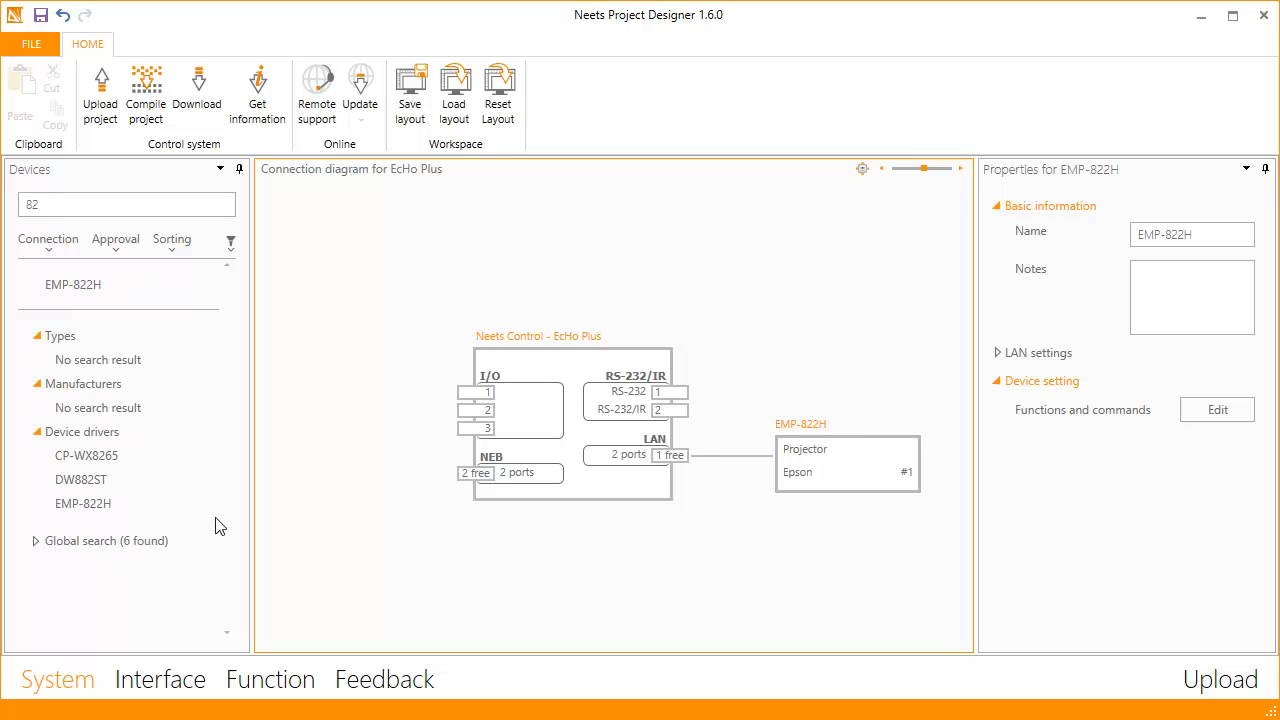
right_click(84, 292)
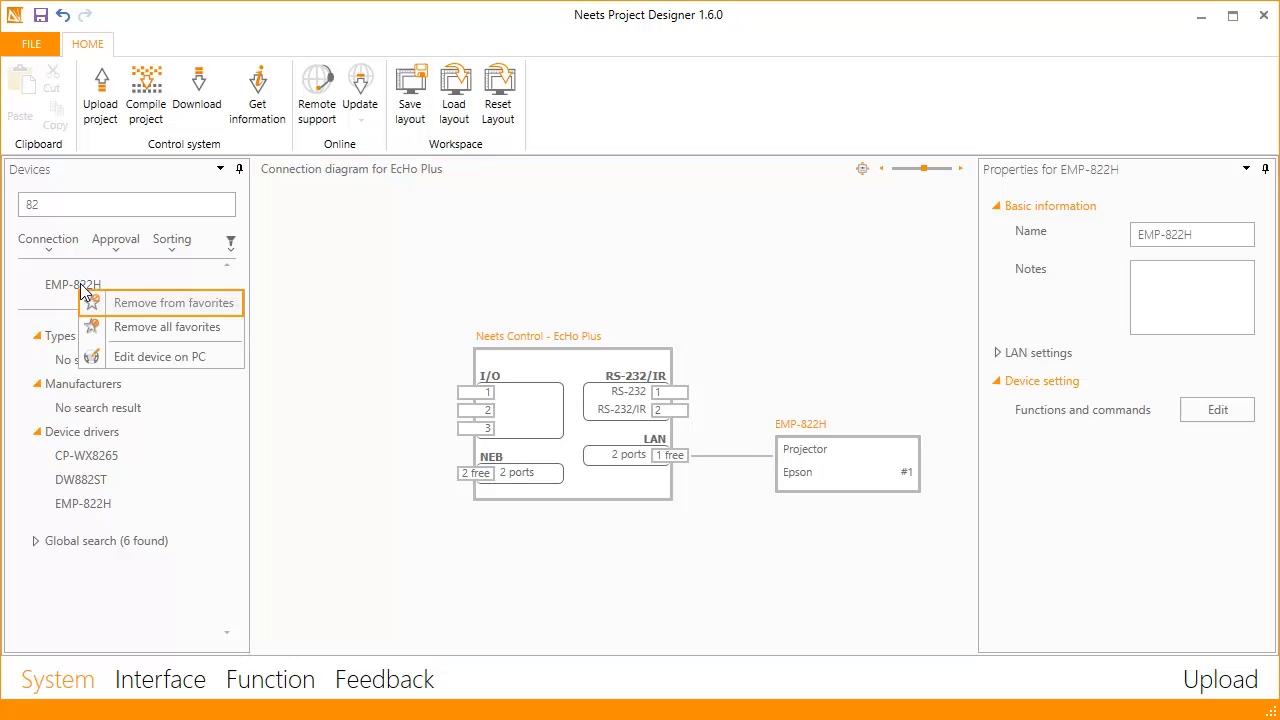
click(158, 303)
click(878, 427)
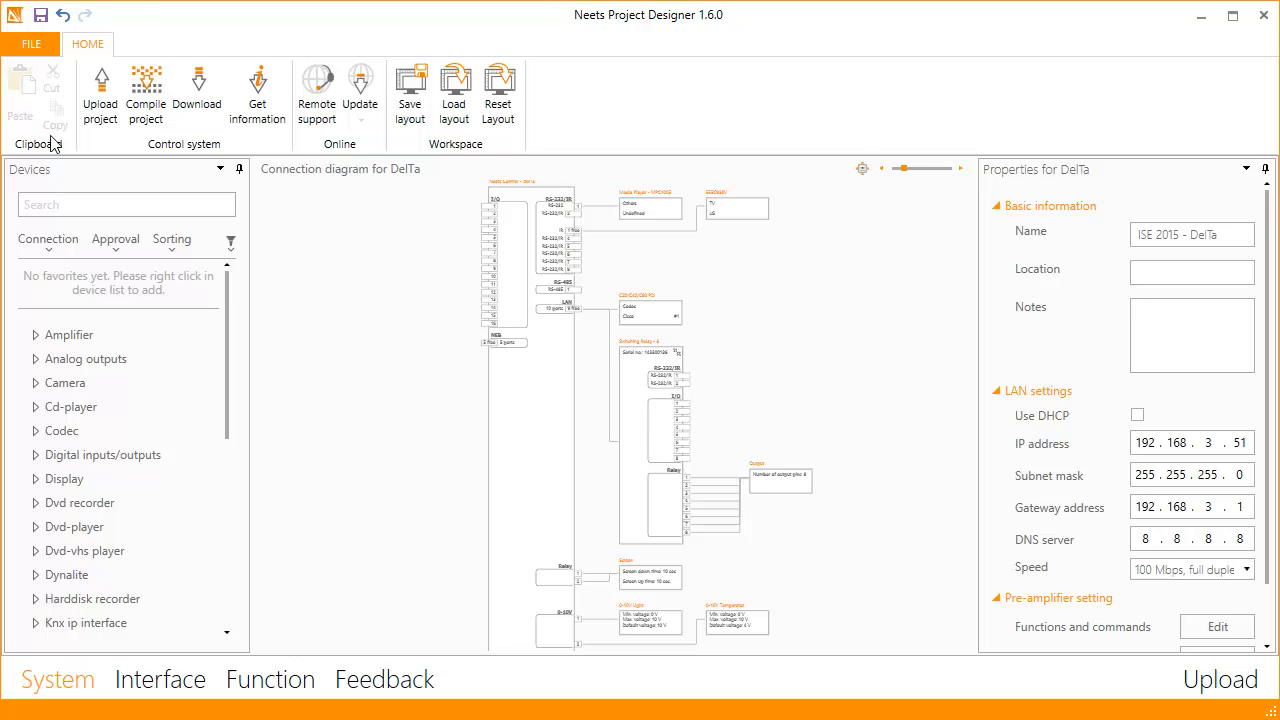
Generate the DelTa project's documentation into the Documentation folder under Neets (C:) in the Neets library
click(37, 48)
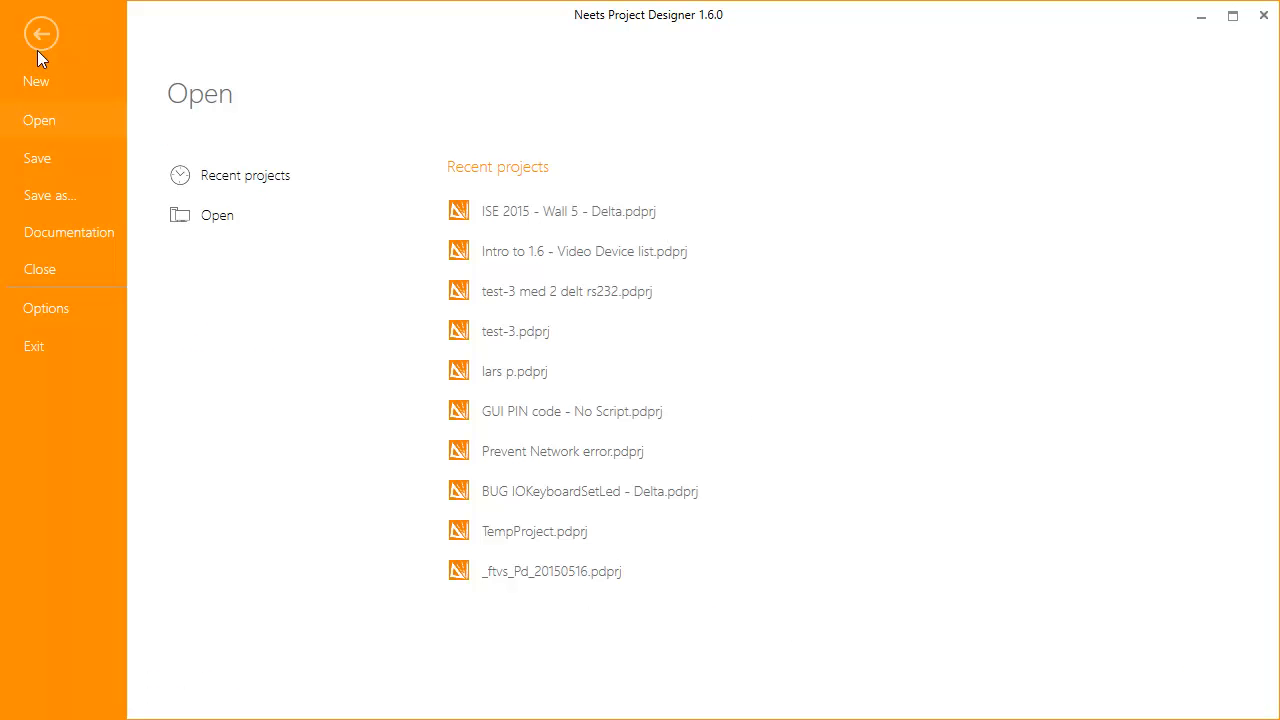
click(76, 242)
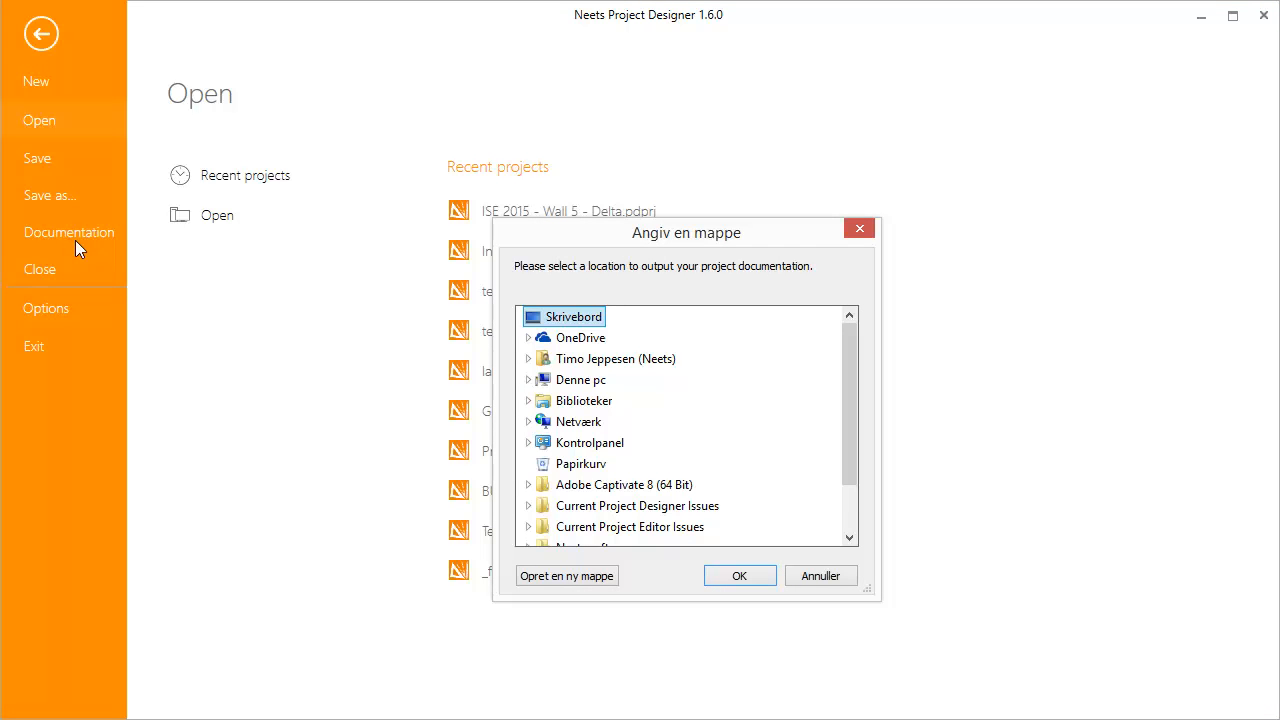
click(528, 400)
click(539, 485)
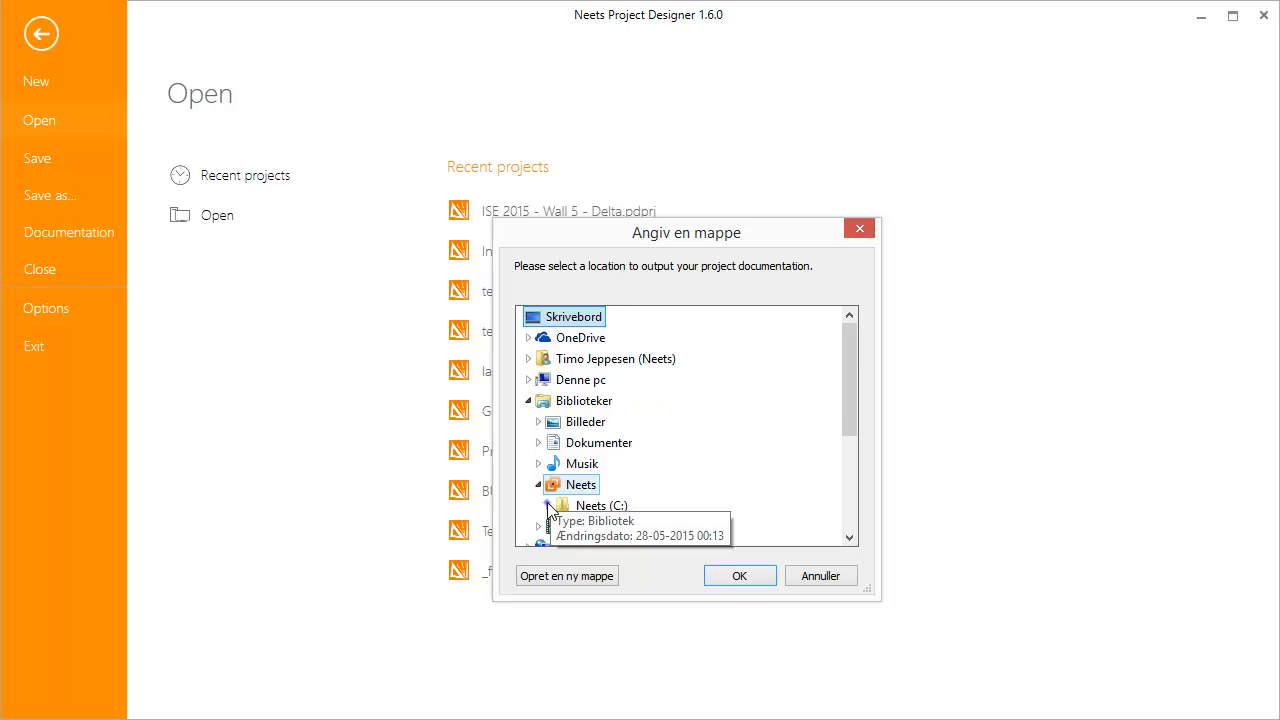
click(548, 507)
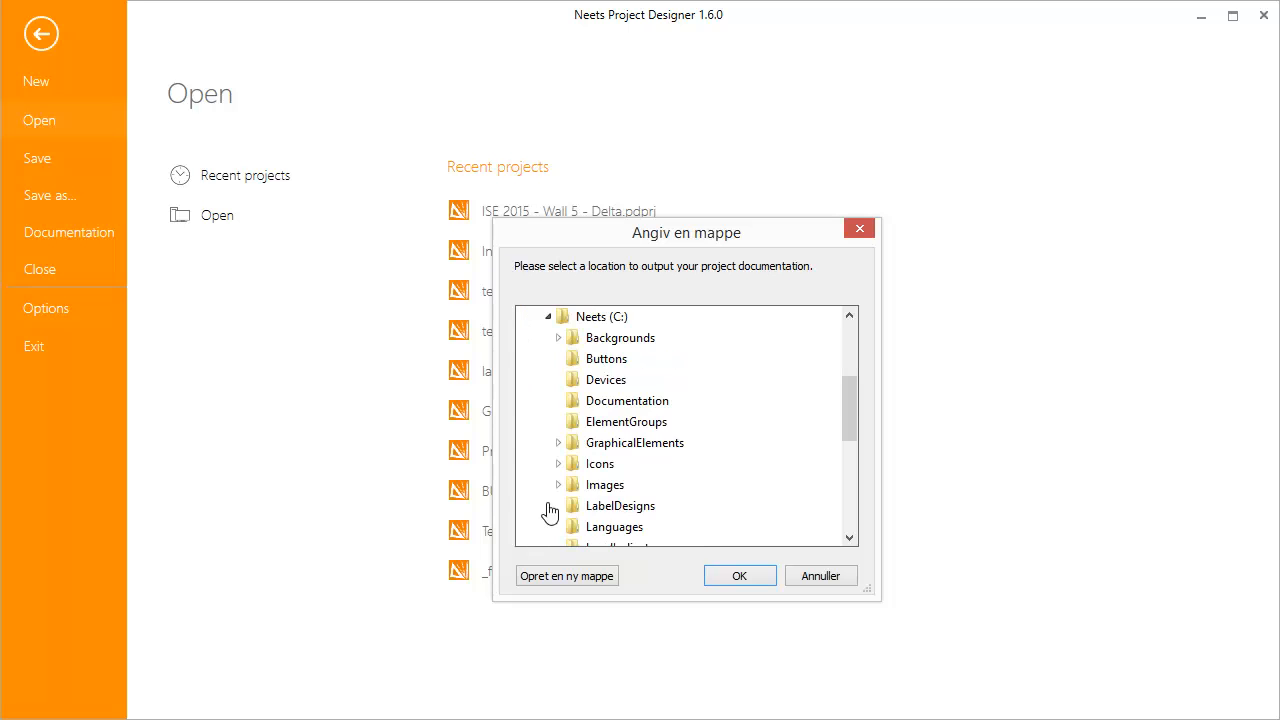
click(662, 404)
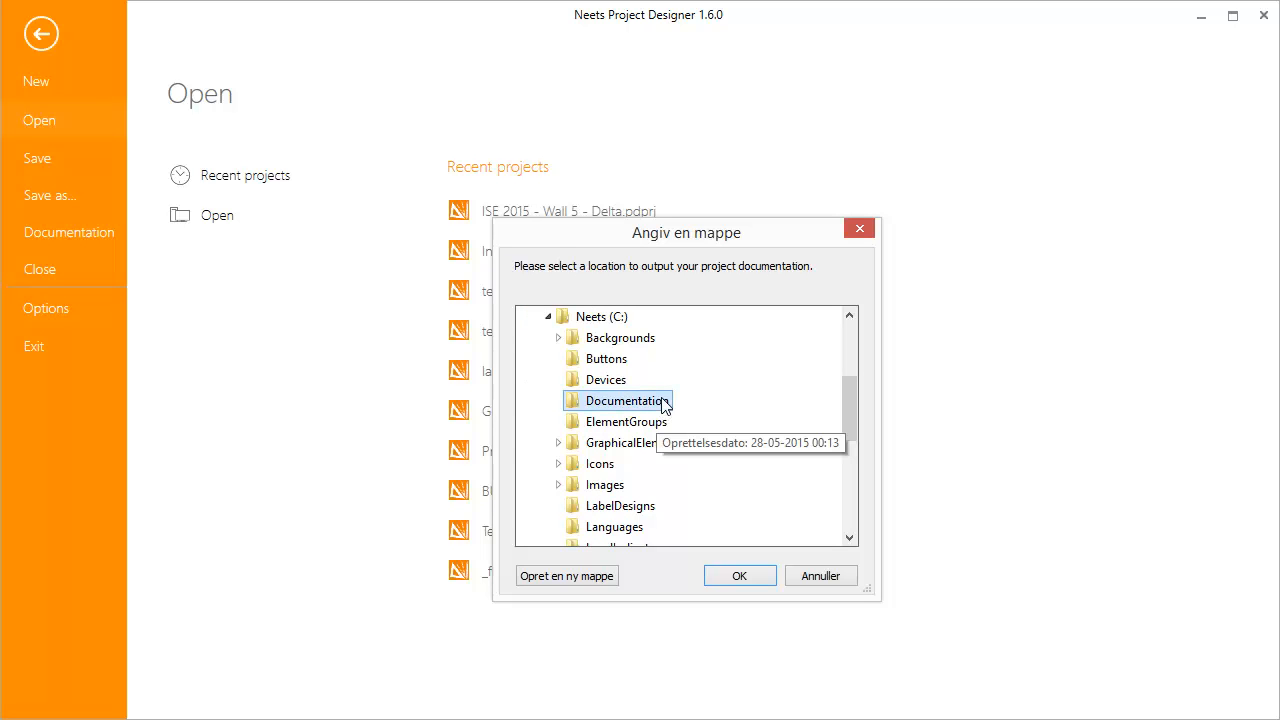
click(737, 573)
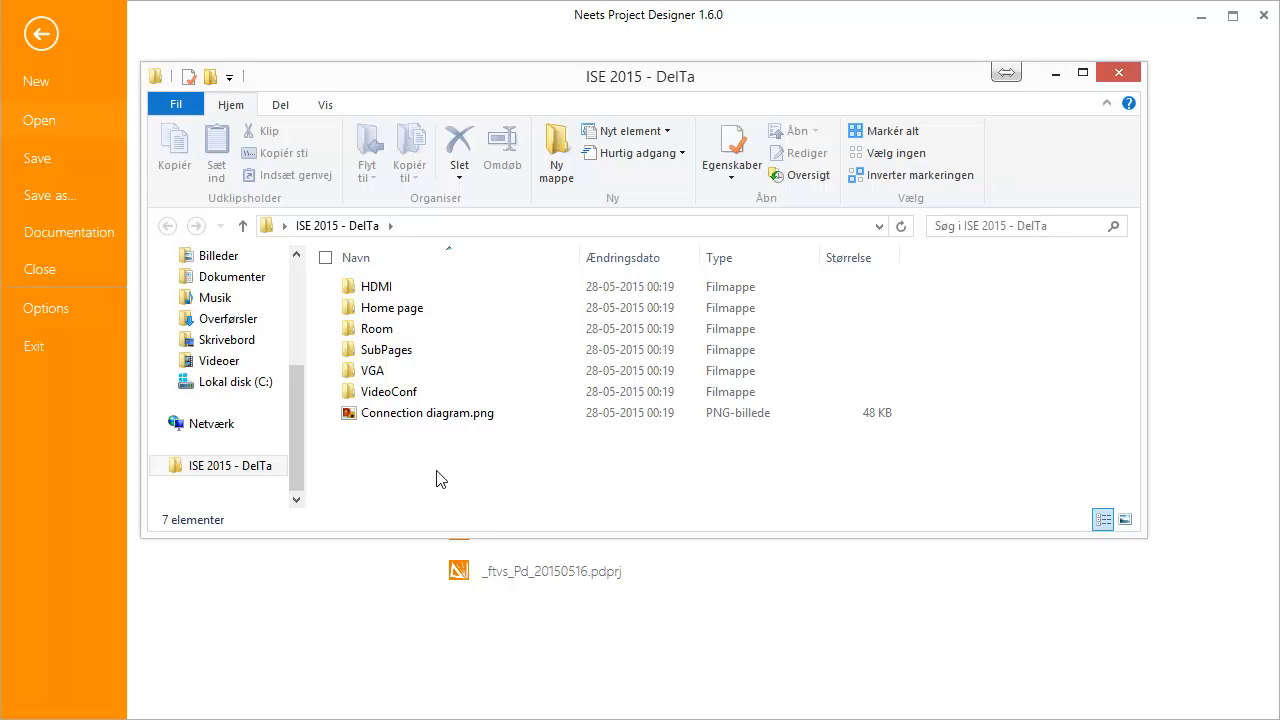
Examine the exported Connection diagram.png and the iDISPLAY - 1280x800.png page image in the HDMI folder
double_click(406, 418)
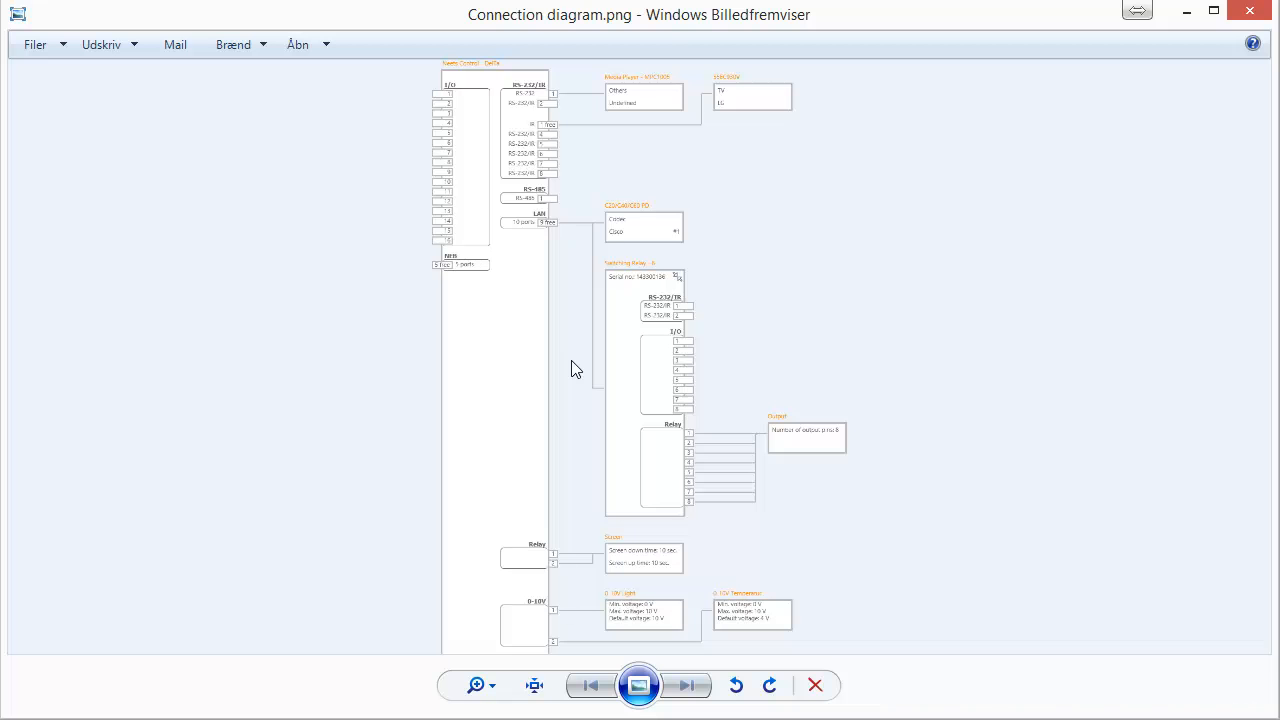
click(1250, 11)
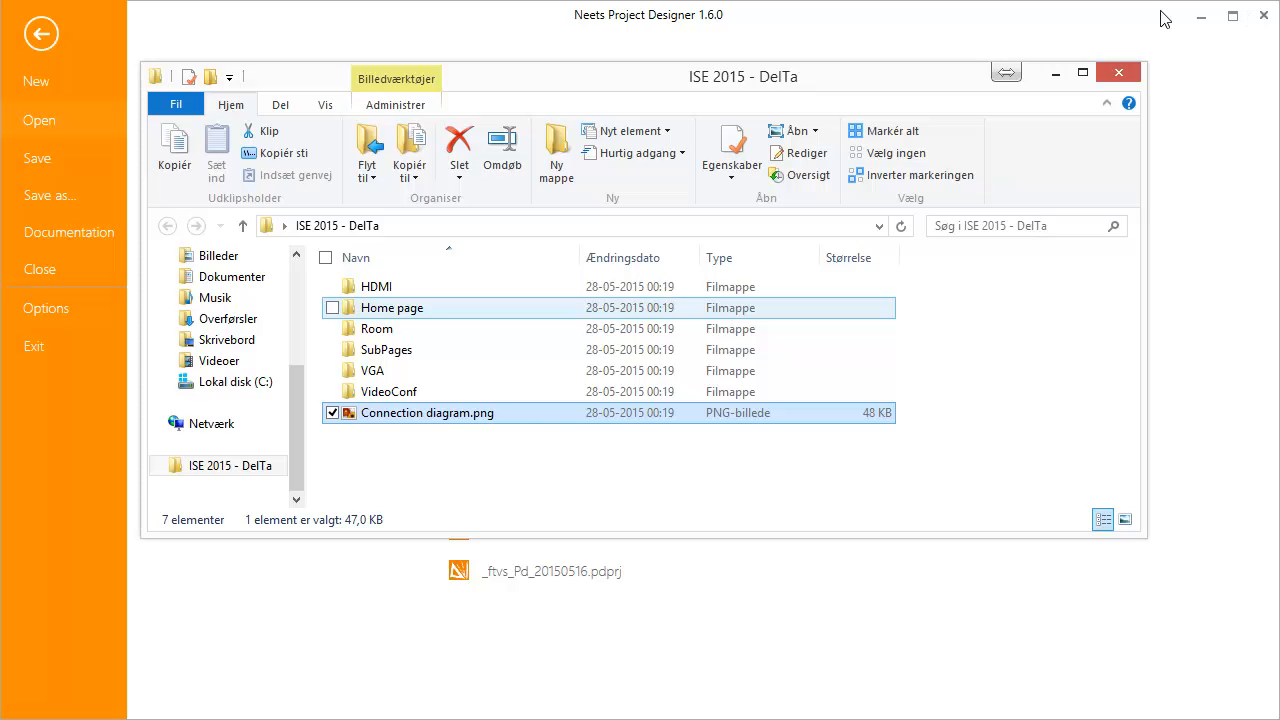
double_click(392, 287)
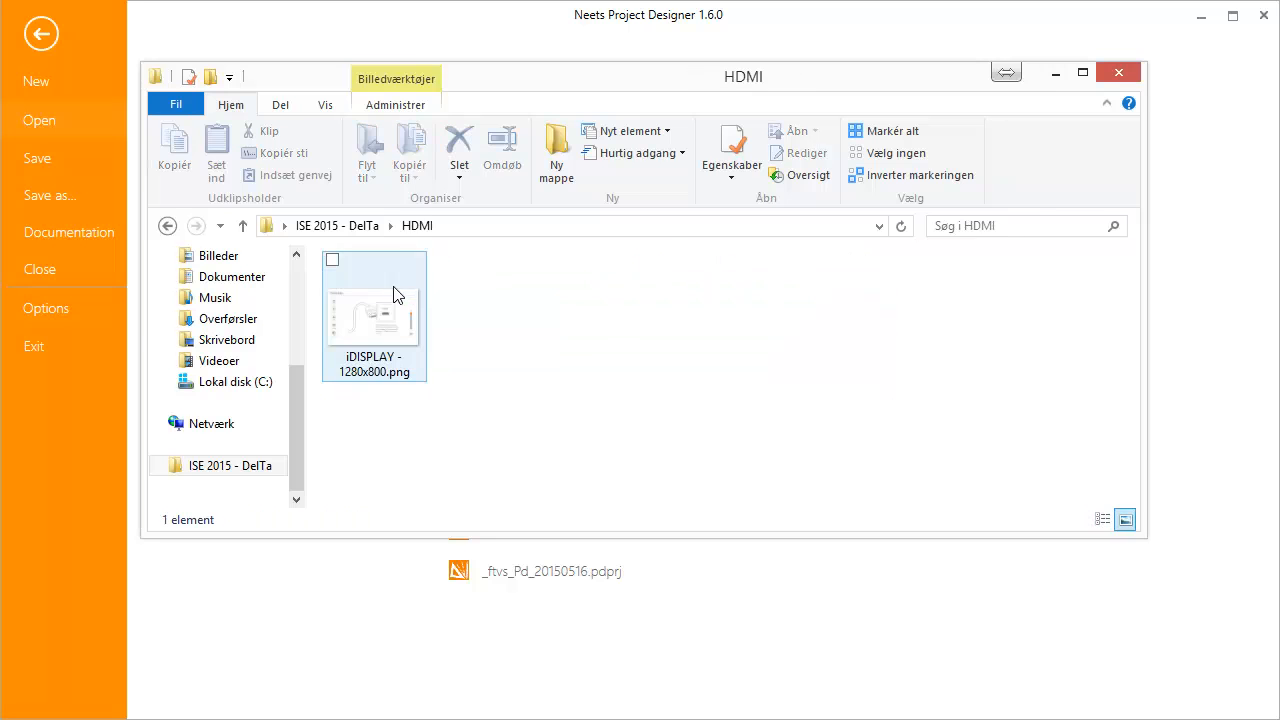
double_click(396, 336)
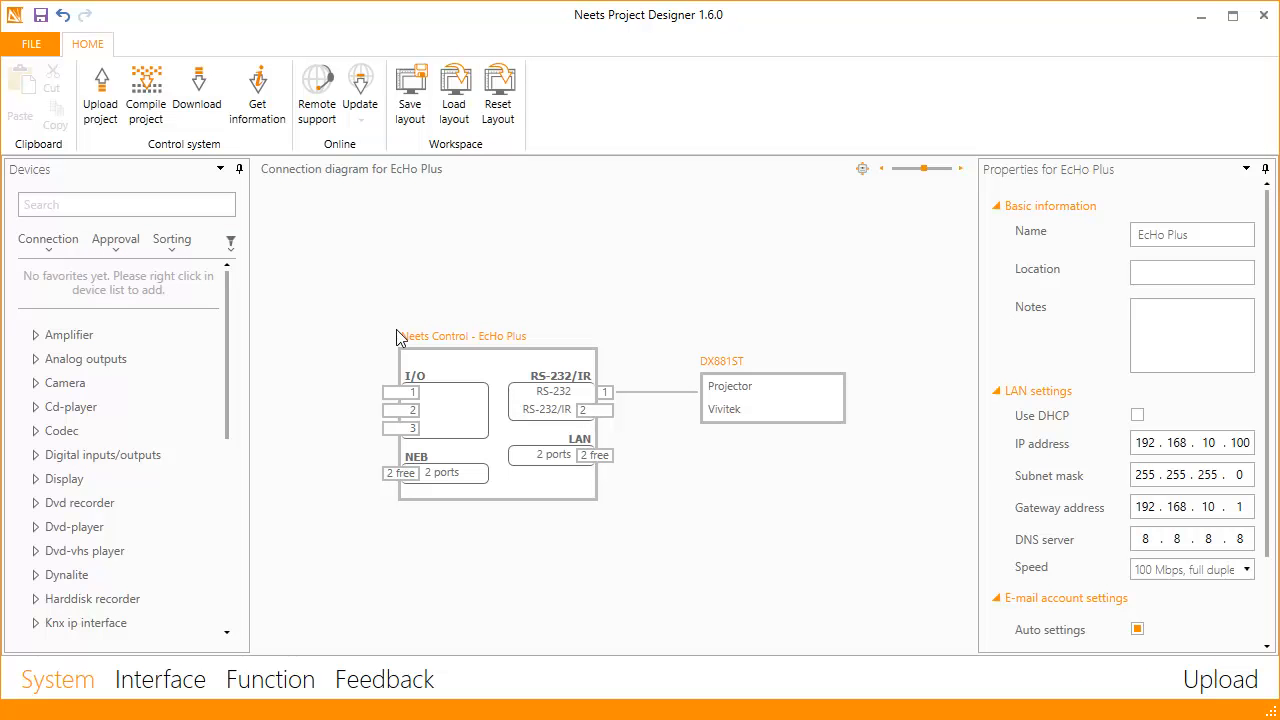
Create a feedback item for the Vivitek DX881ST that uses System status as its input trigger and Cooling as the reply
click(393, 679)
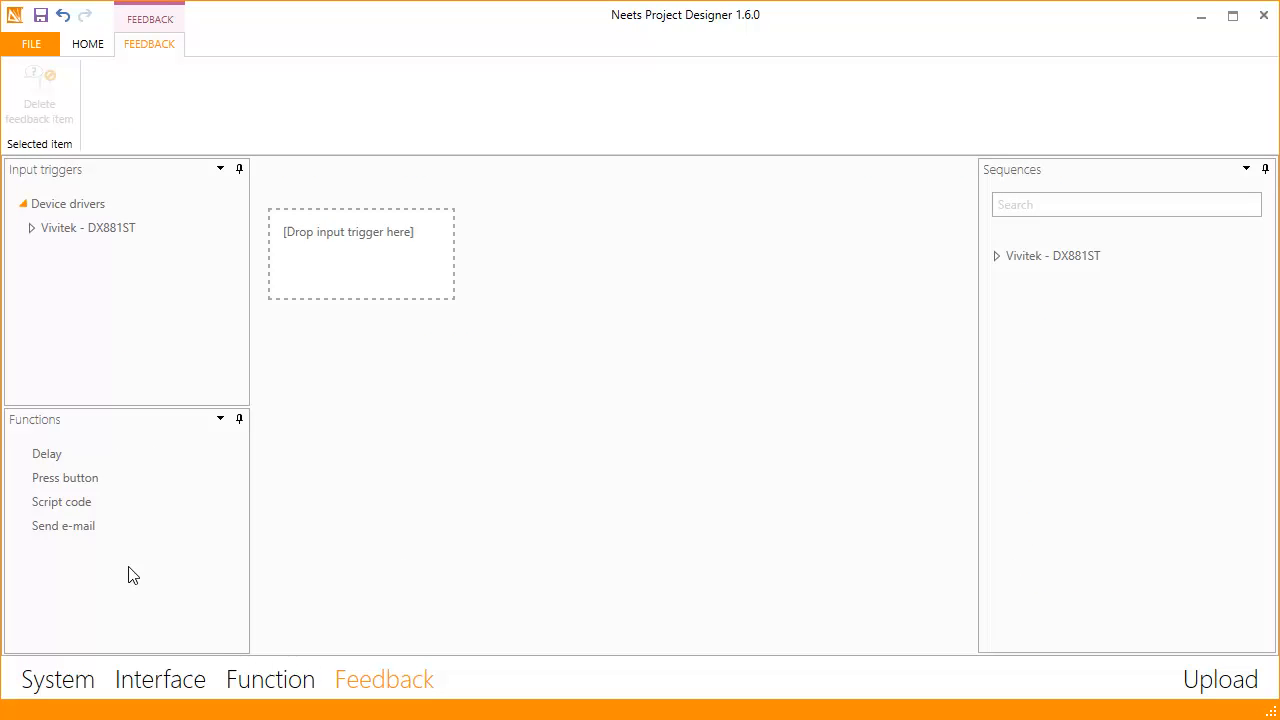
click(32, 229)
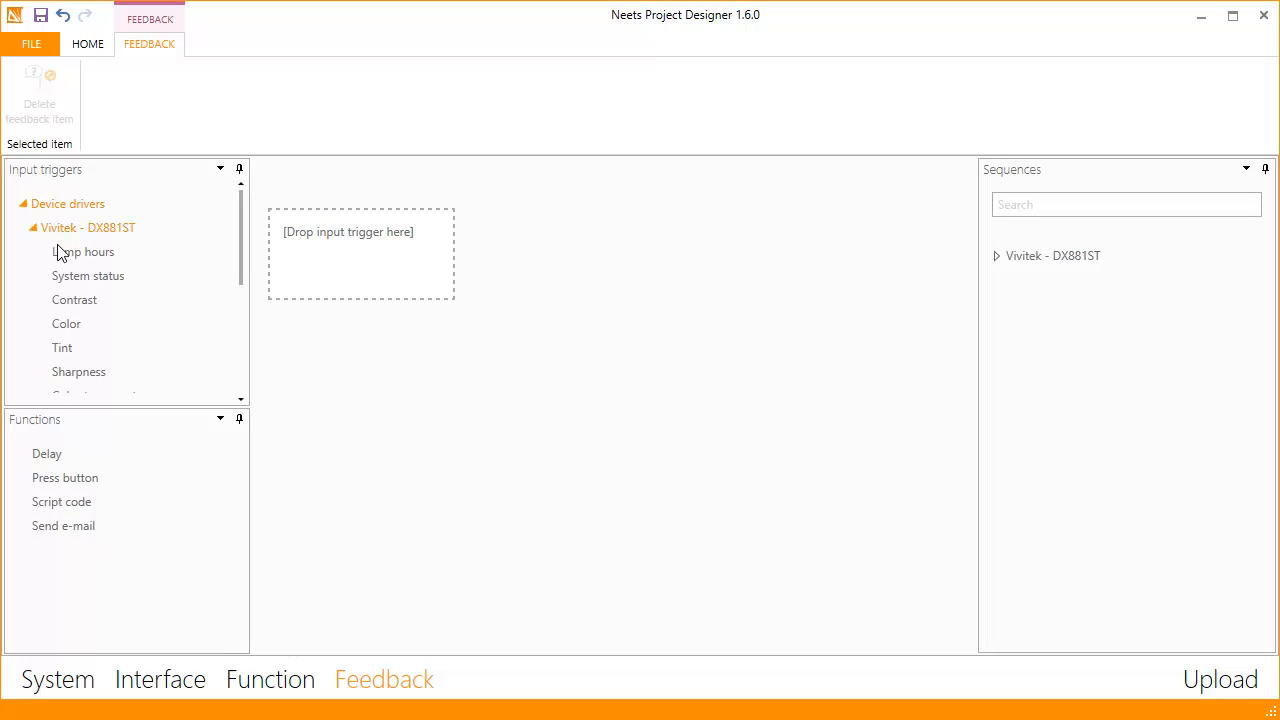
drag(65, 283, 336, 268)
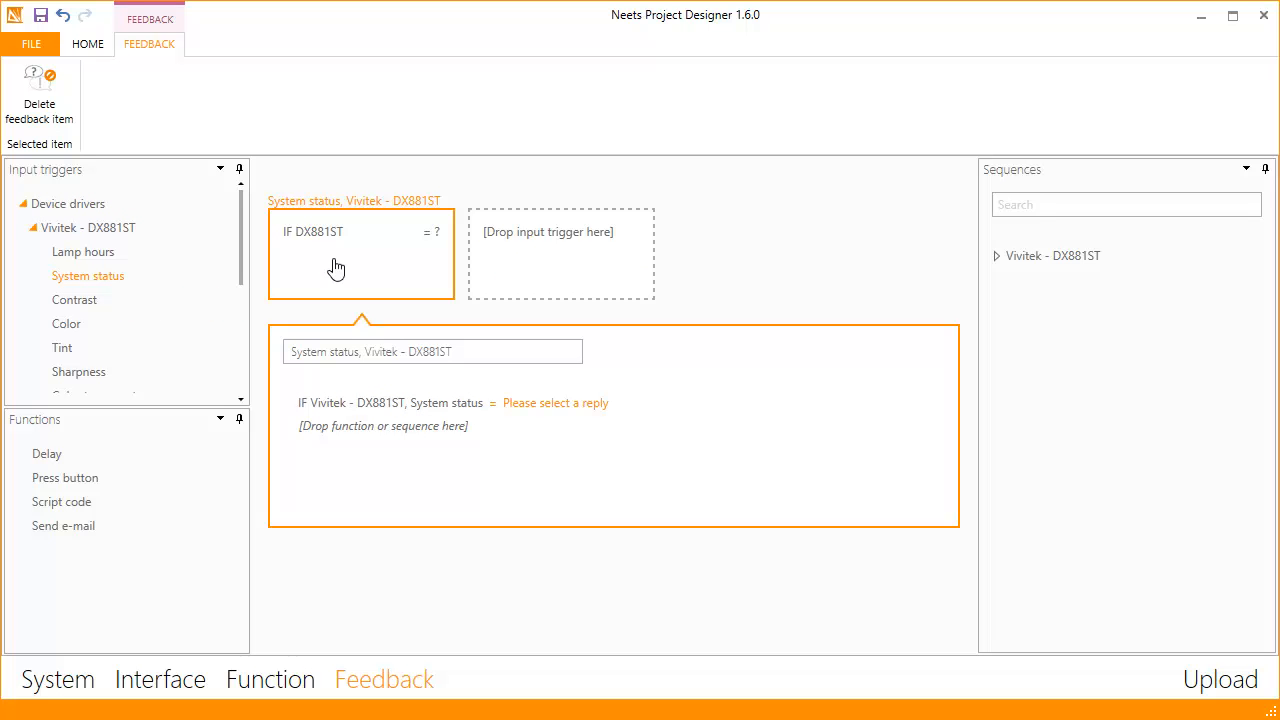
click(526, 405)
click(549, 527)
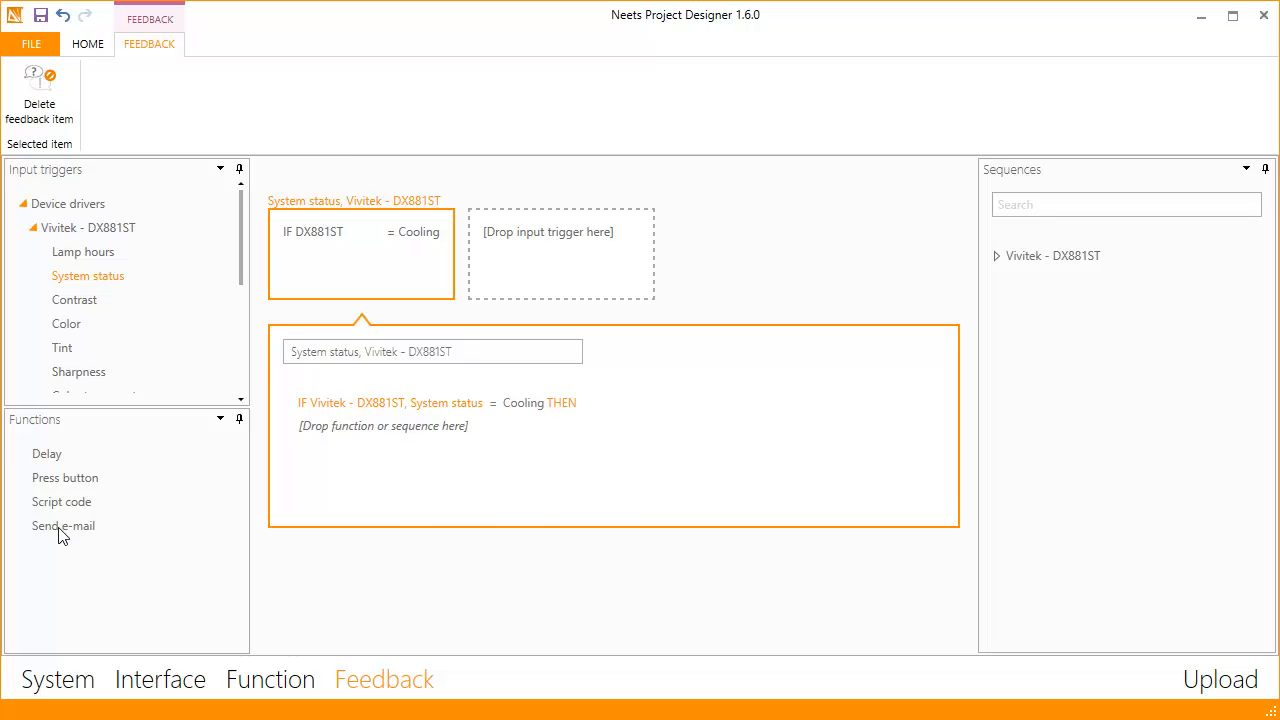
Add a Send e-mail function to the Cooling condition, entering the recipient's e-mail address and the subject "Room update"
drag(62, 535, 377, 444)
text(mail@example.com)
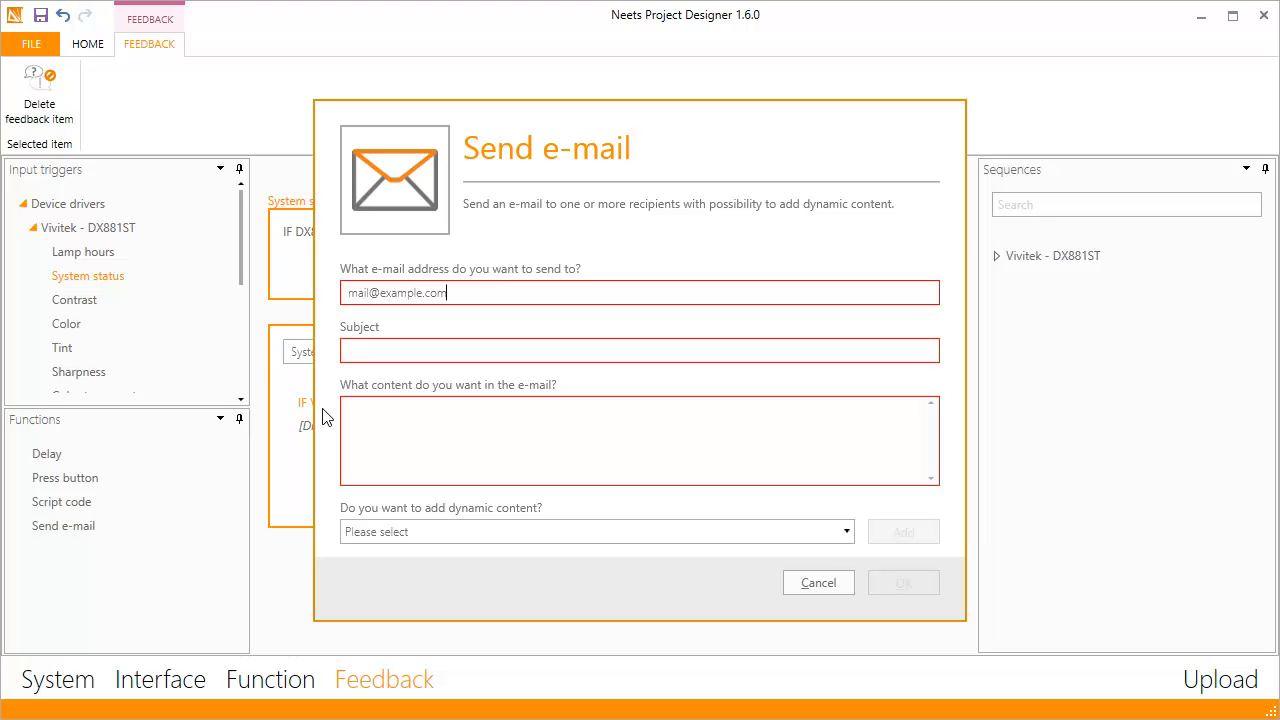
click(410, 349)
text(Room update)
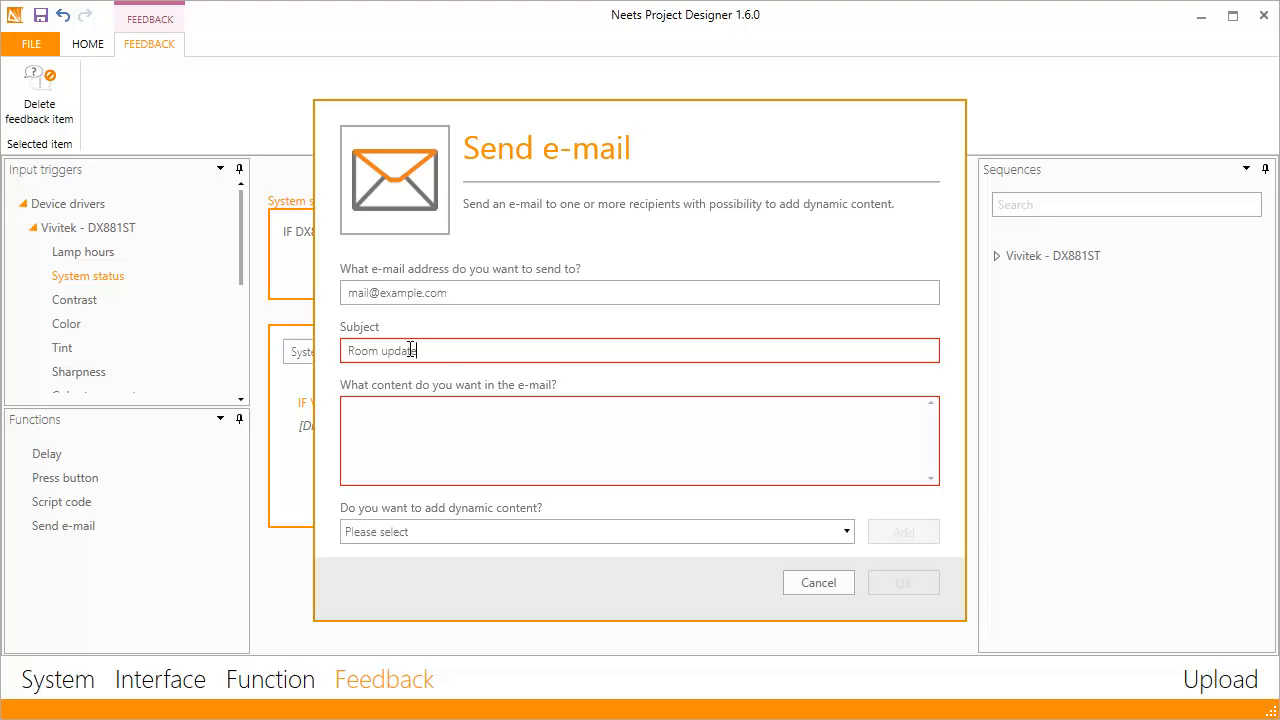
Write the e-mail content with "Room update" and, below a blank line, "Lamp time:" followed by the DX881ST's dynamic Lamp hours value
click(427, 434)
text(Room update)
key(Return)
key(Return)
text(La)
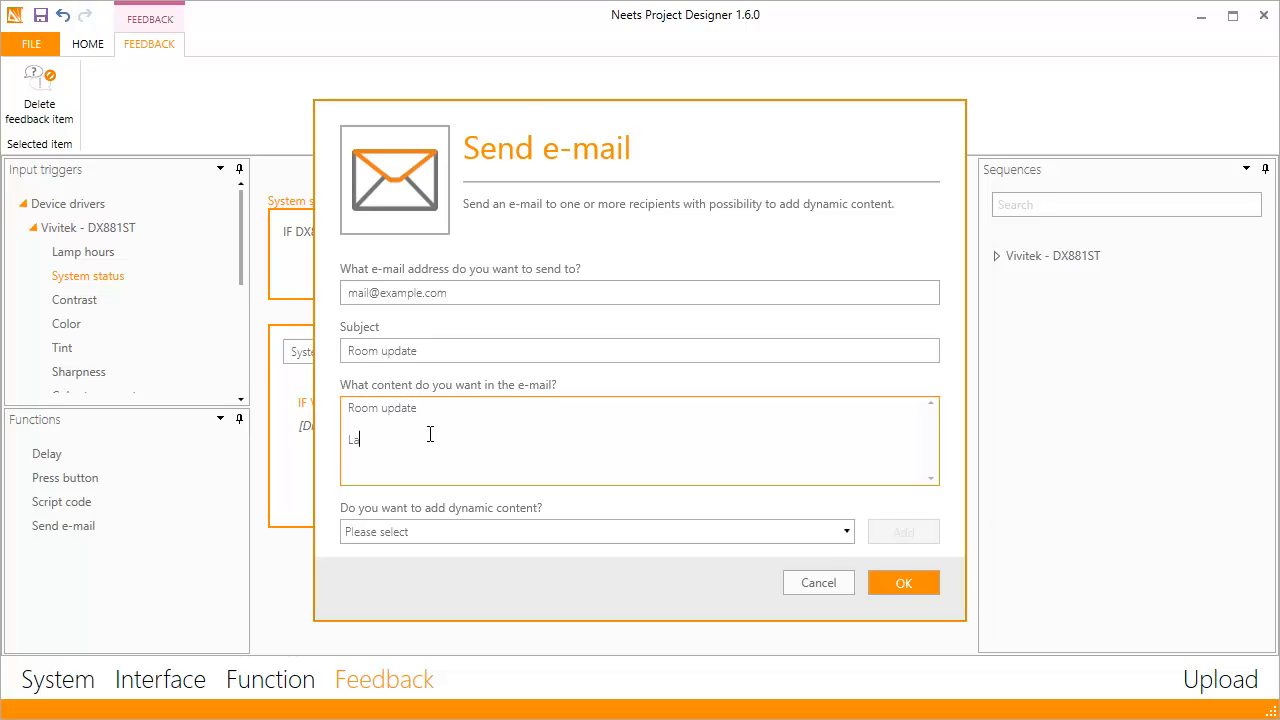
text(mp time:)
click(846, 533)
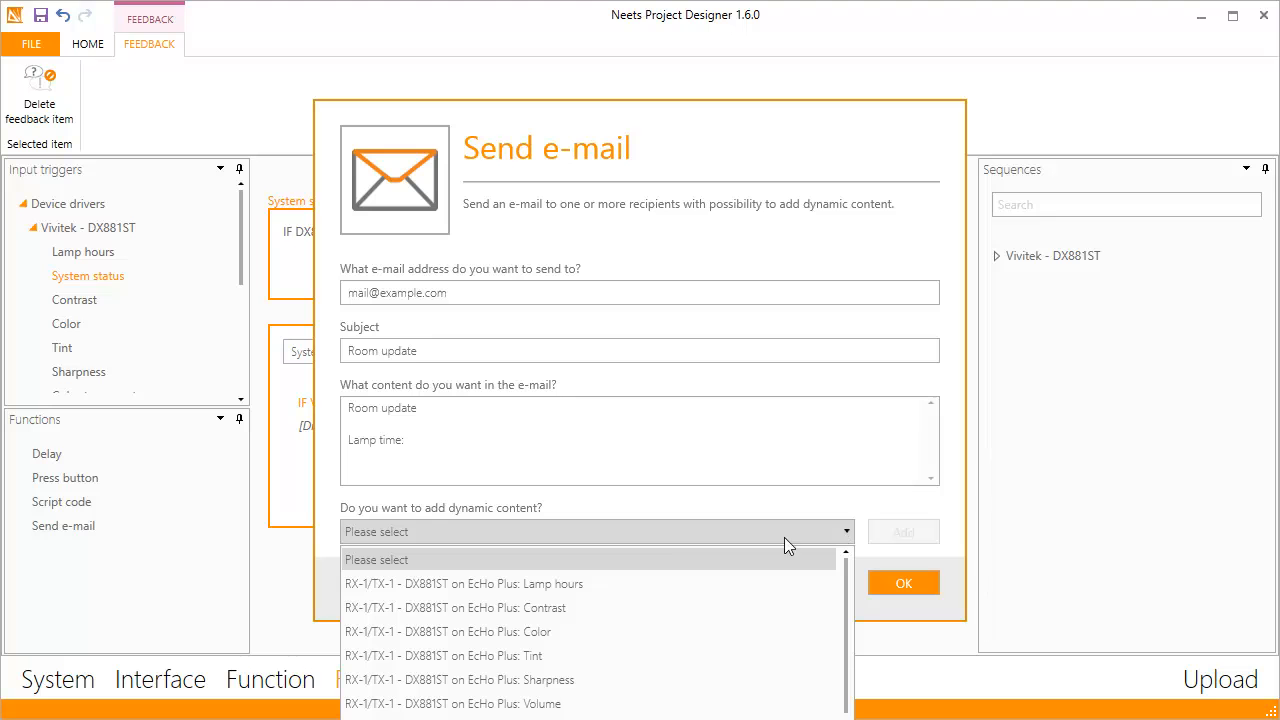
click(571, 584)
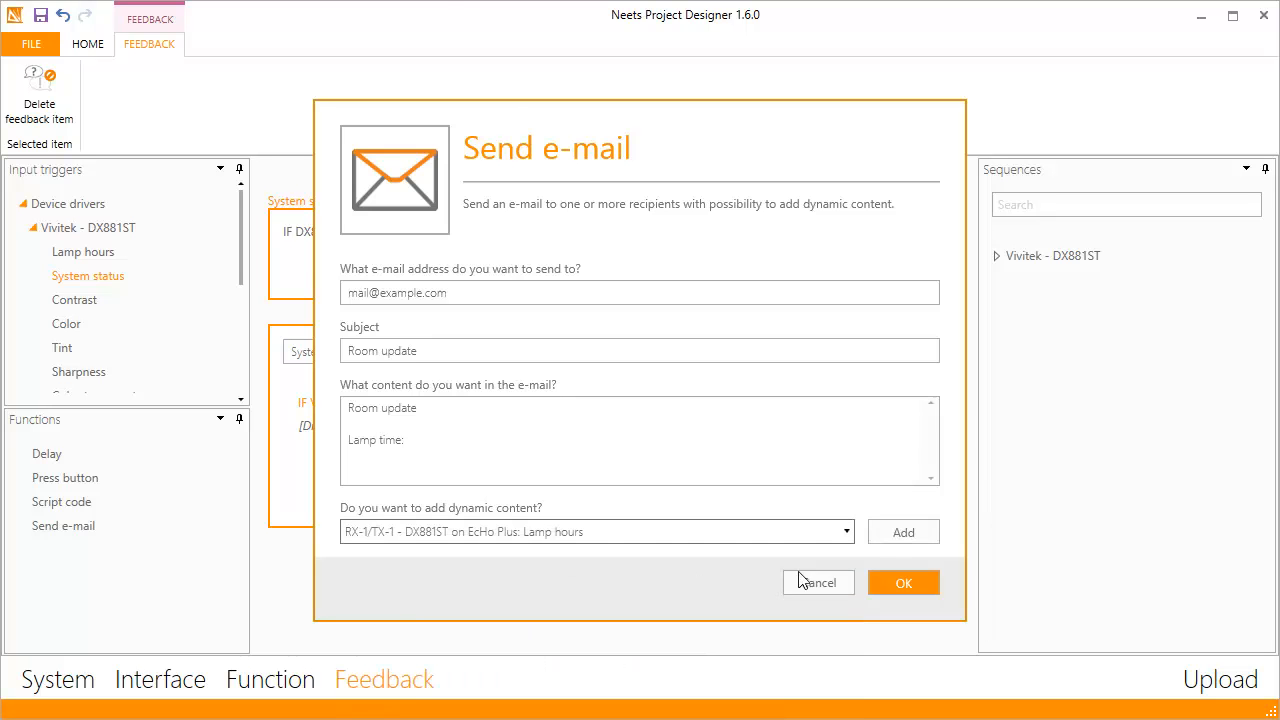
click(903, 537)
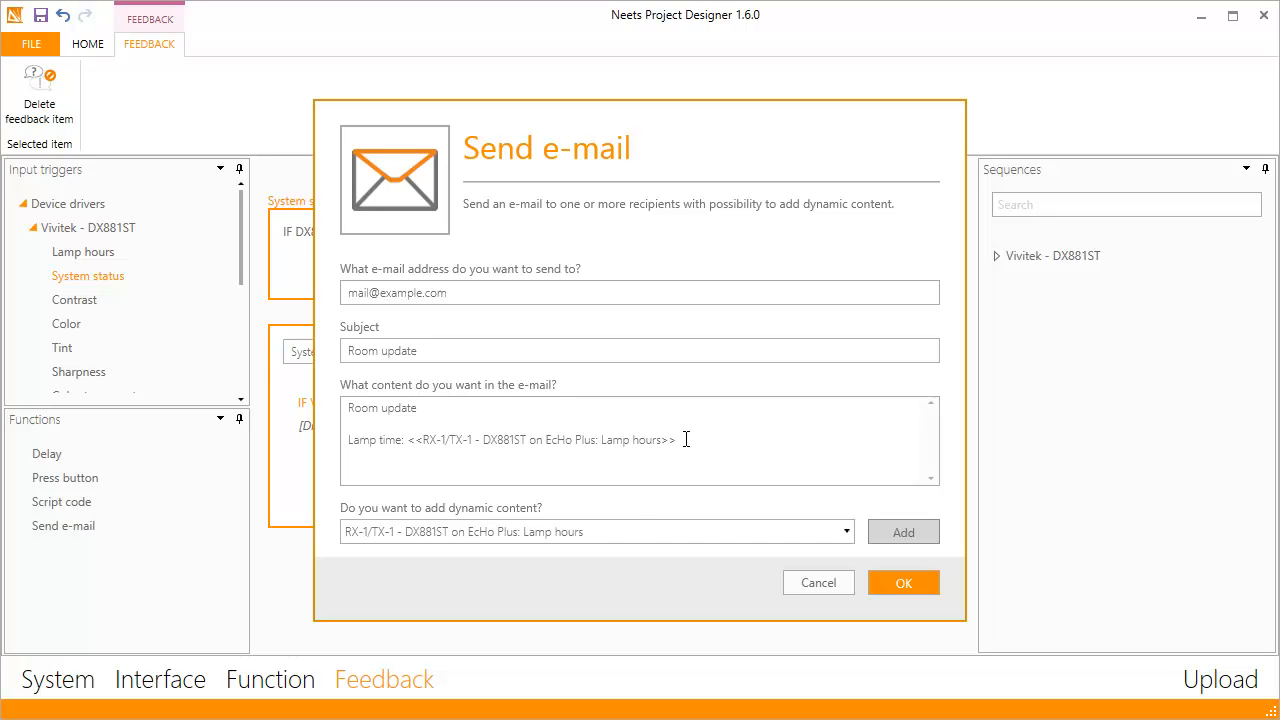
Add a "Volume:" line with the DX881ST's dynamic Volume value to the e-mail content and accept the Send e-mail settings
click(686, 440)
key(Return)
text(Volume:)
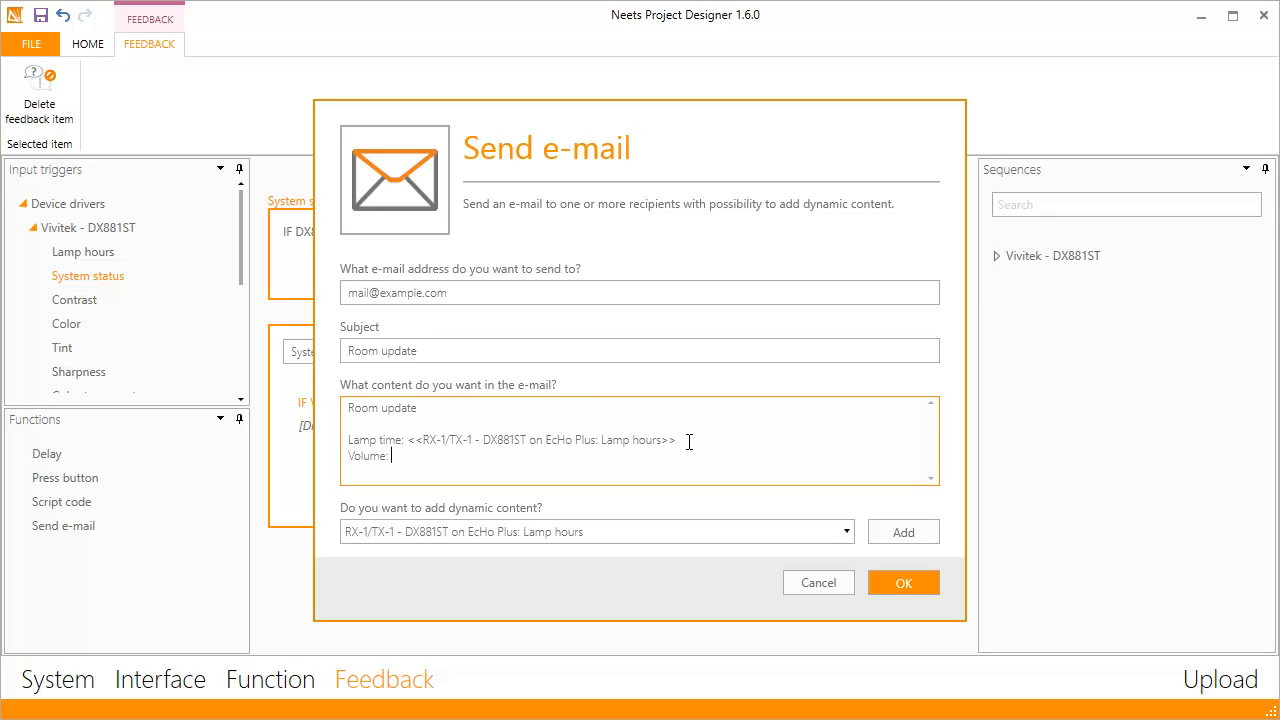
click(701, 528)
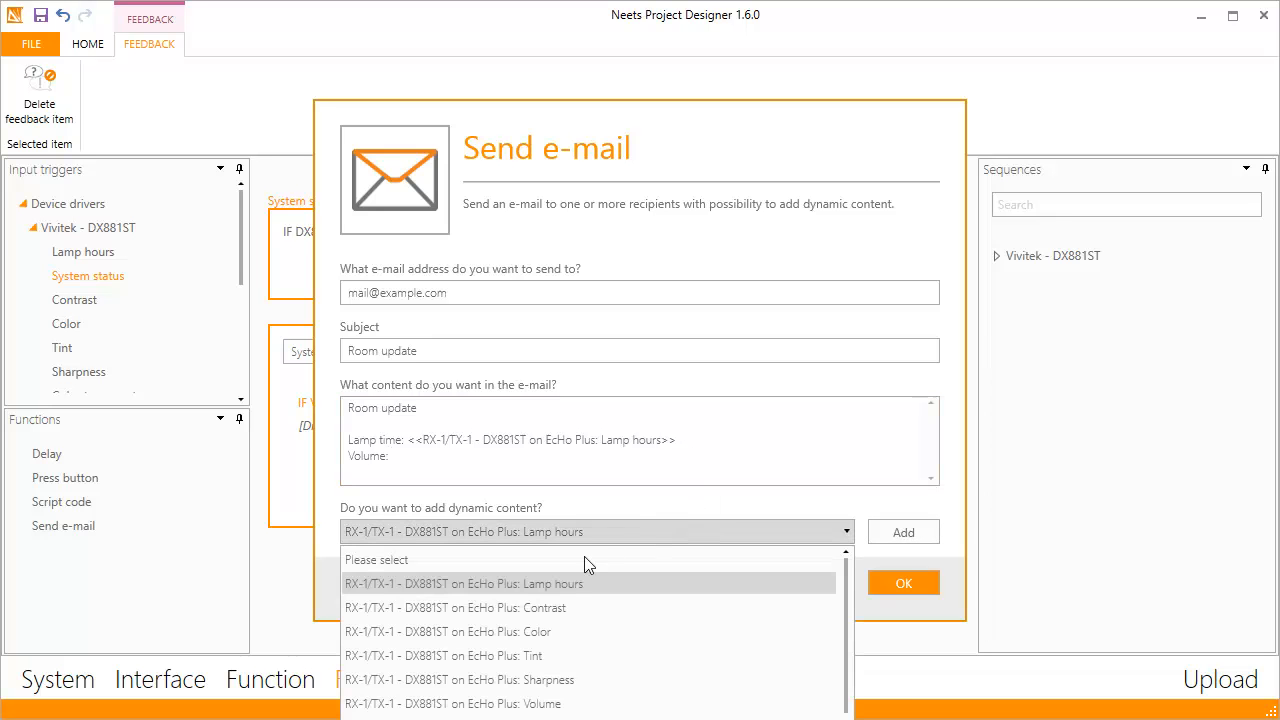
click(527, 704)
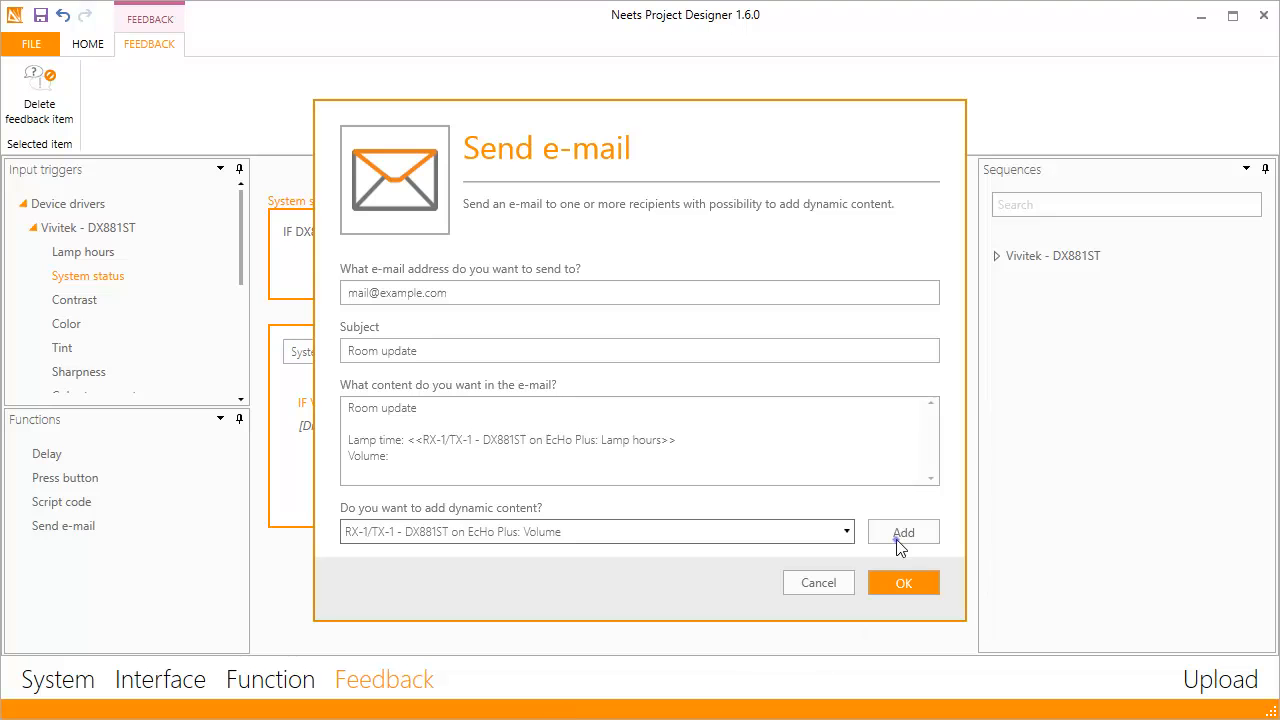
click(901, 536)
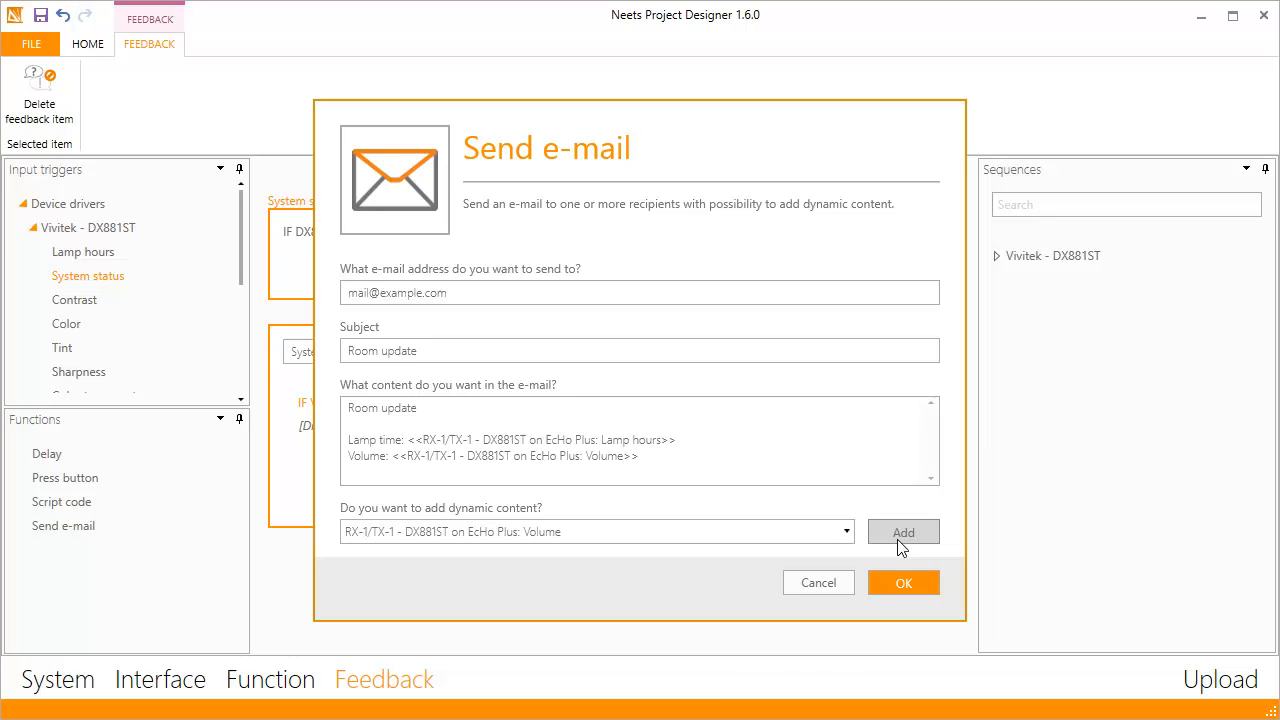
click(902, 582)
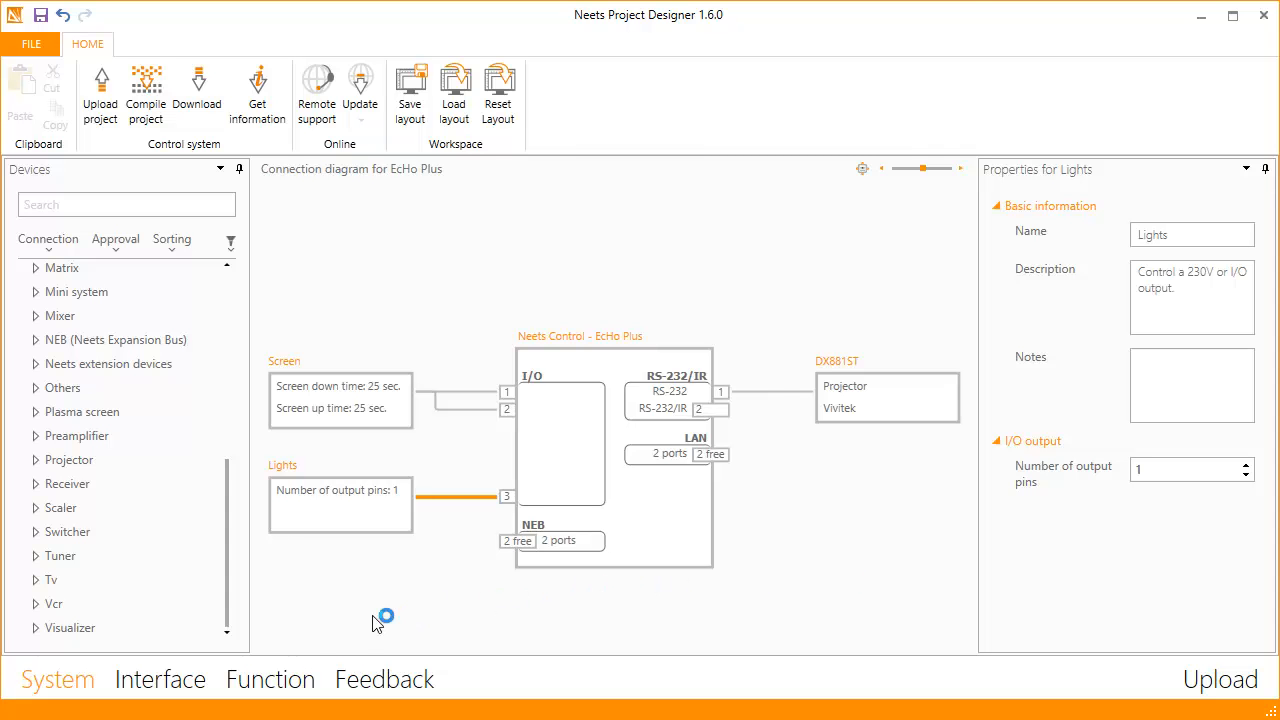
Add a Screen control function to the native keyboard's HDMI button that runs the screen down only when the Vivitek - DX881ST powers on
click(281, 682)
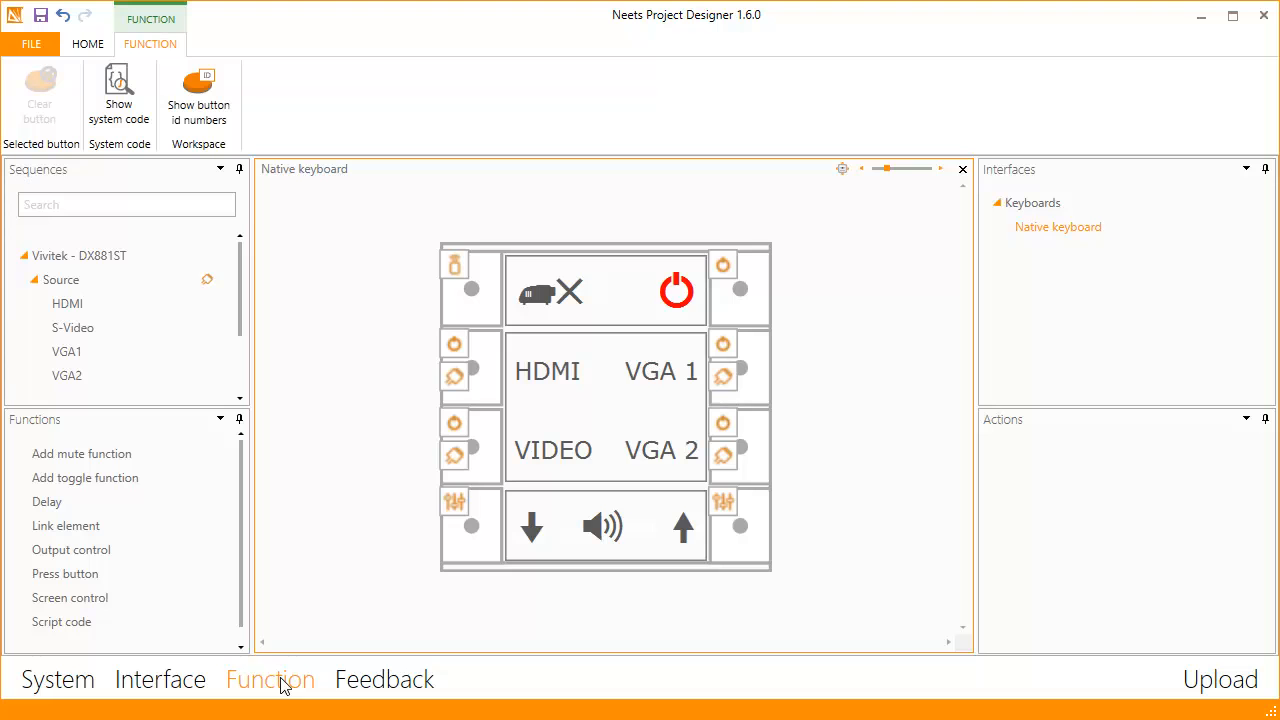
drag(89, 600, 470, 365)
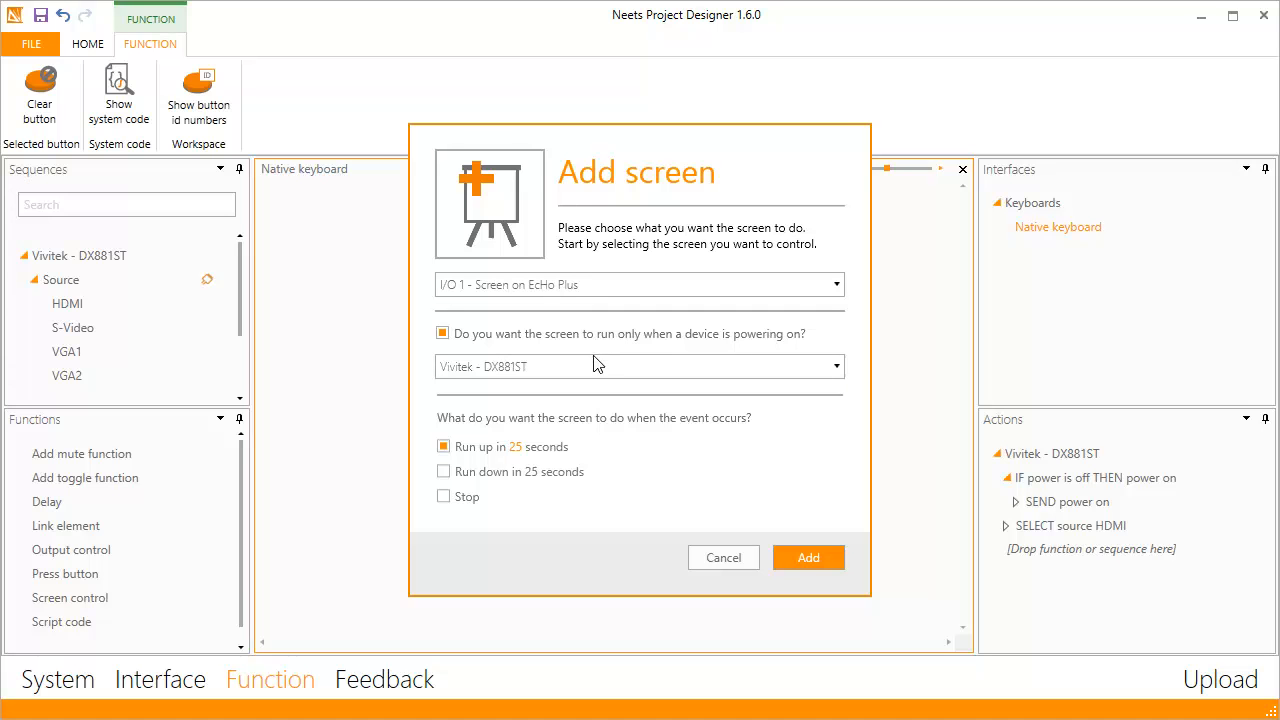
click(594, 369)
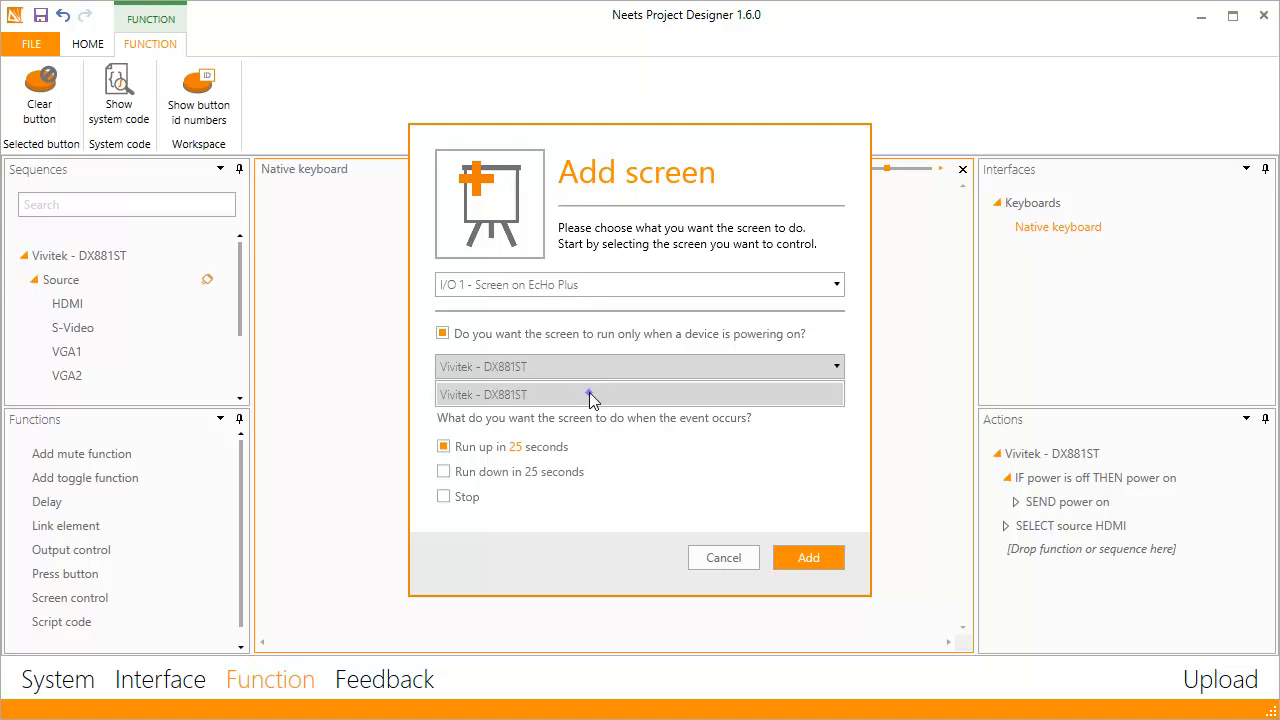
click(590, 396)
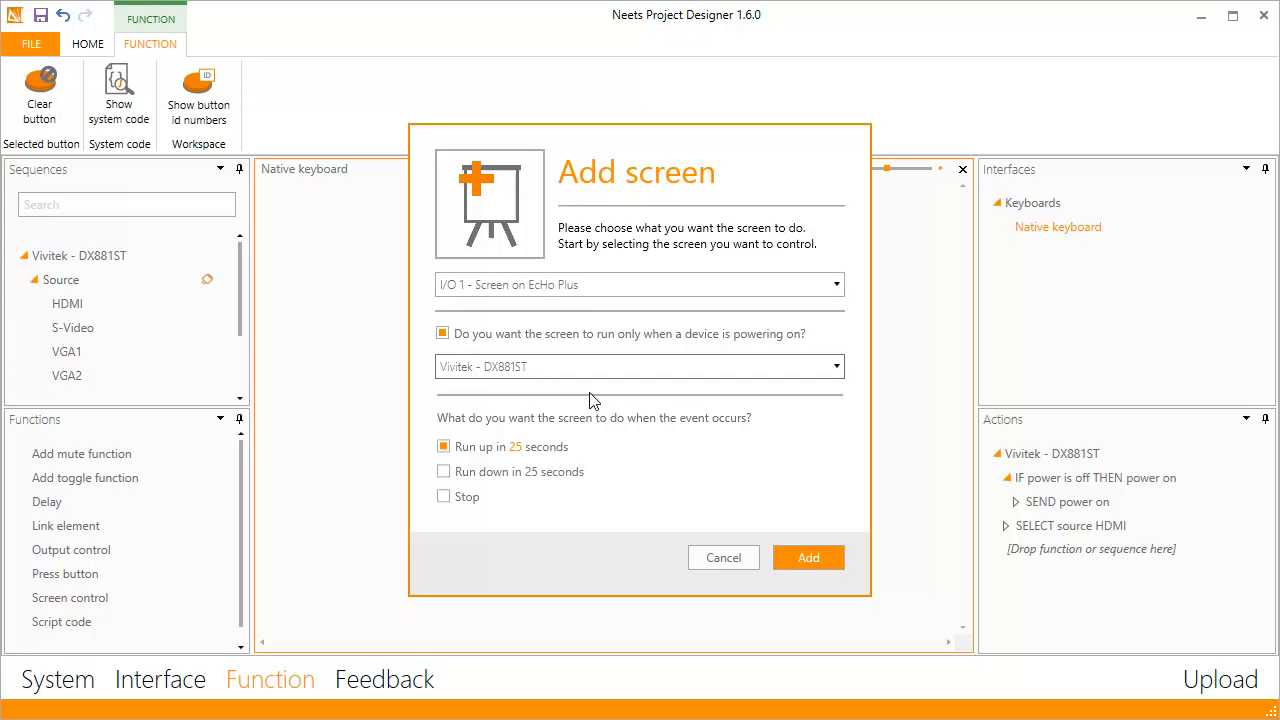
click(444, 474)
click(819, 557)
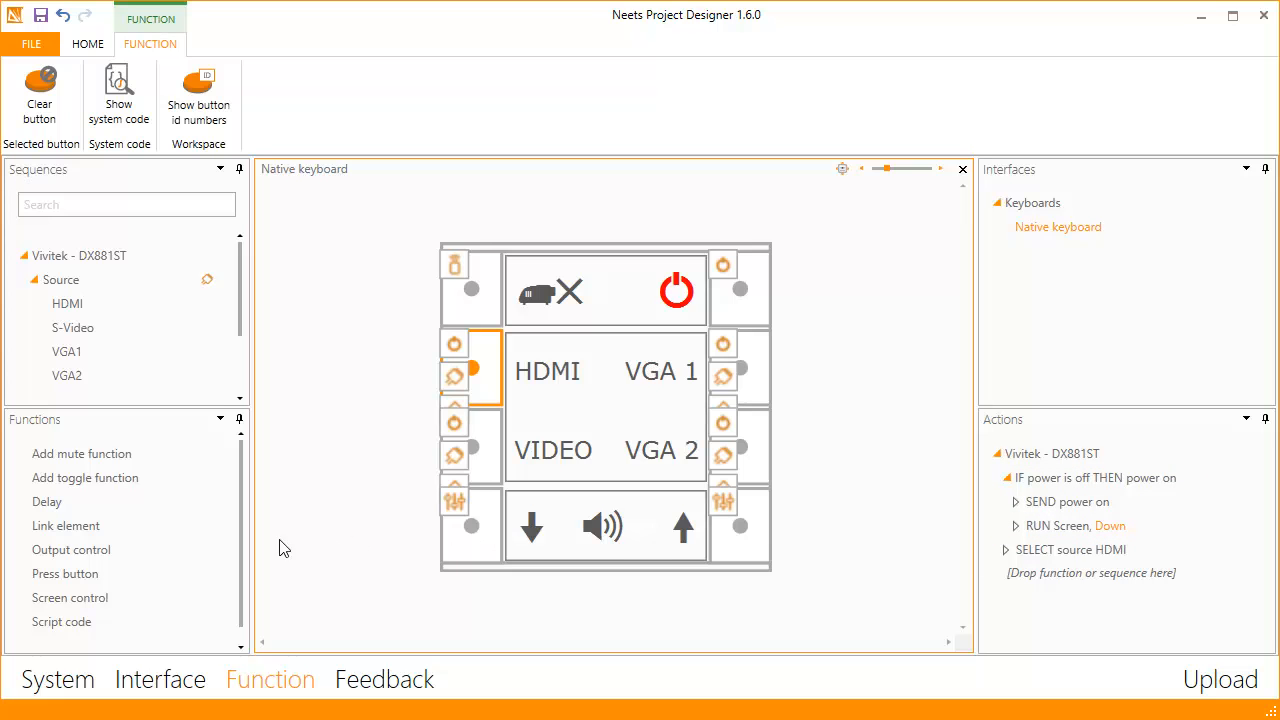
Add an Output control to the HDMI button that sets Lights low at power-on, and check the actions of the VGA 1 button
drag(104, 554, 479, 387)
click(826, 562)
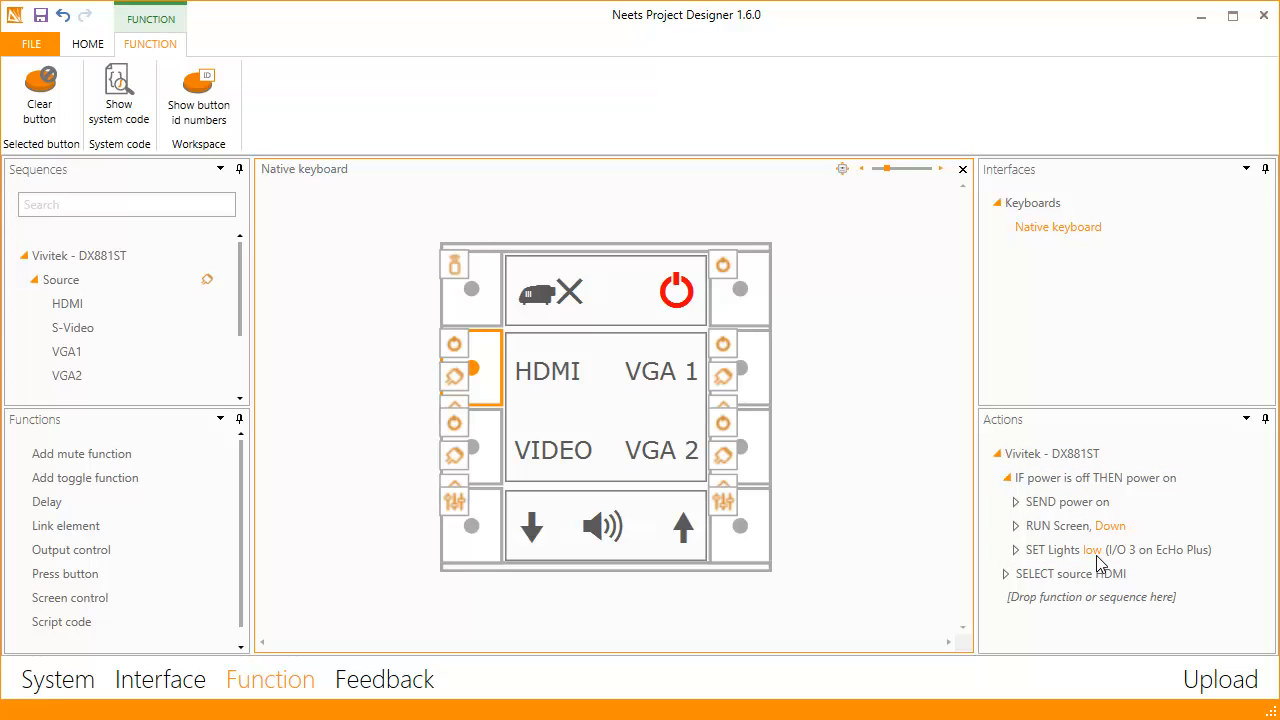
click(752, 374)
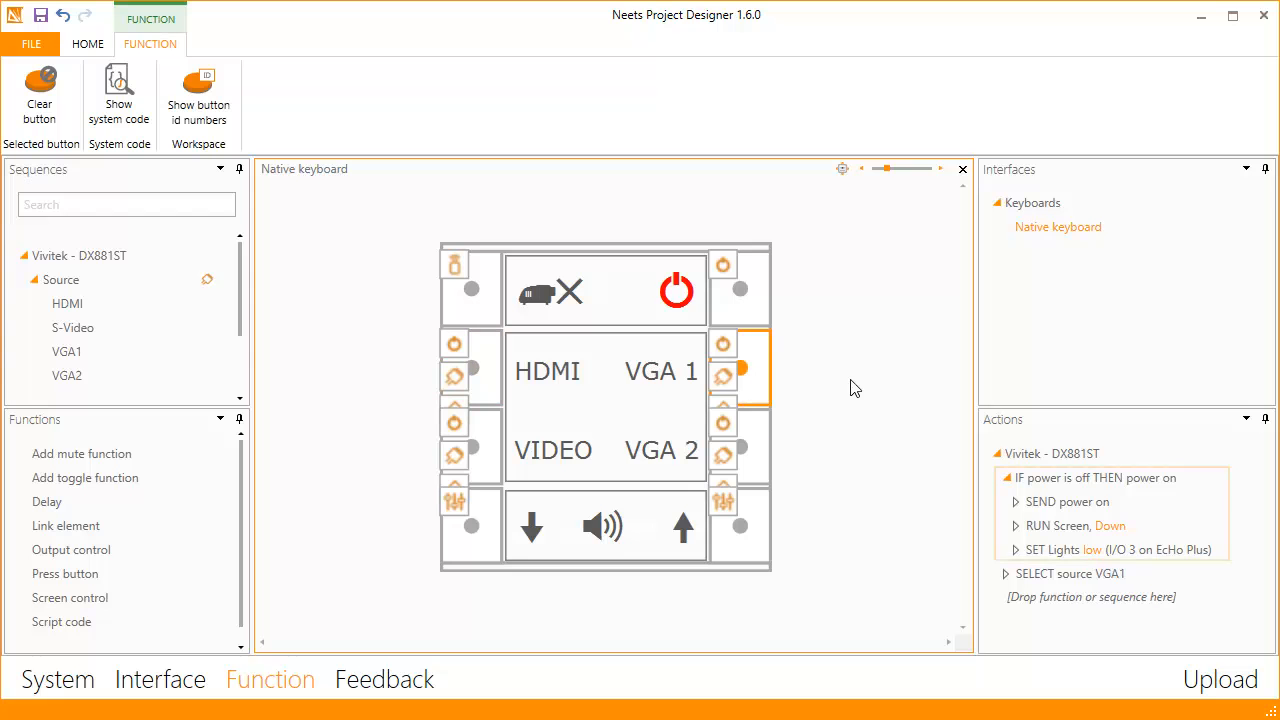